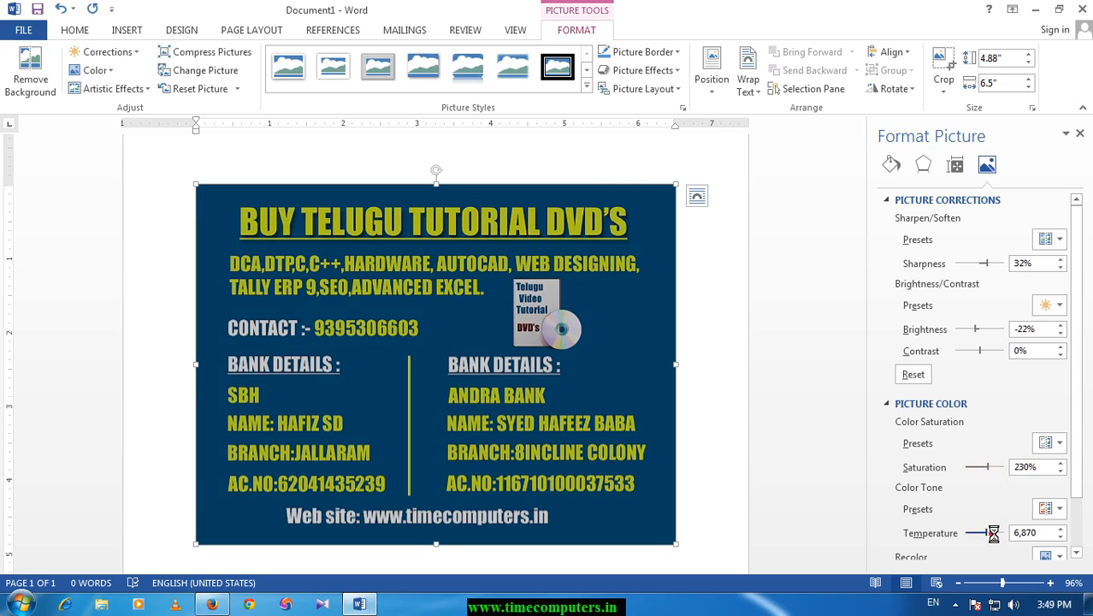
# - Apply the 33% color saturation preset to the picture and close the picture formatting options
pyautogui.click(1052, 443)
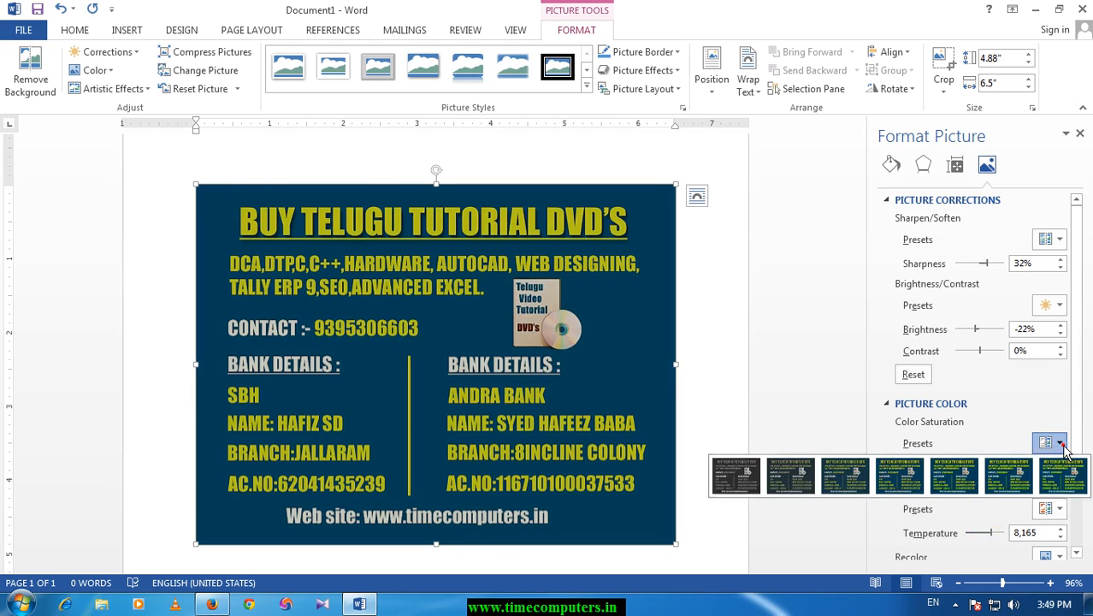
pyautogui.click(989, 478)
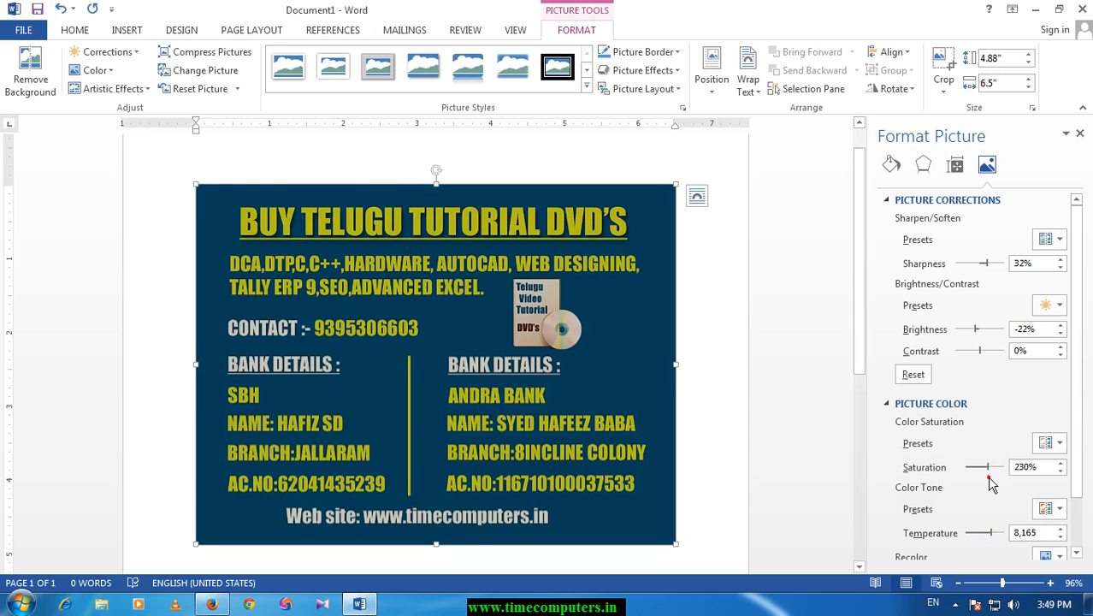
pyautogui.click(1059, 443)
pyautogui.click(783, 472)
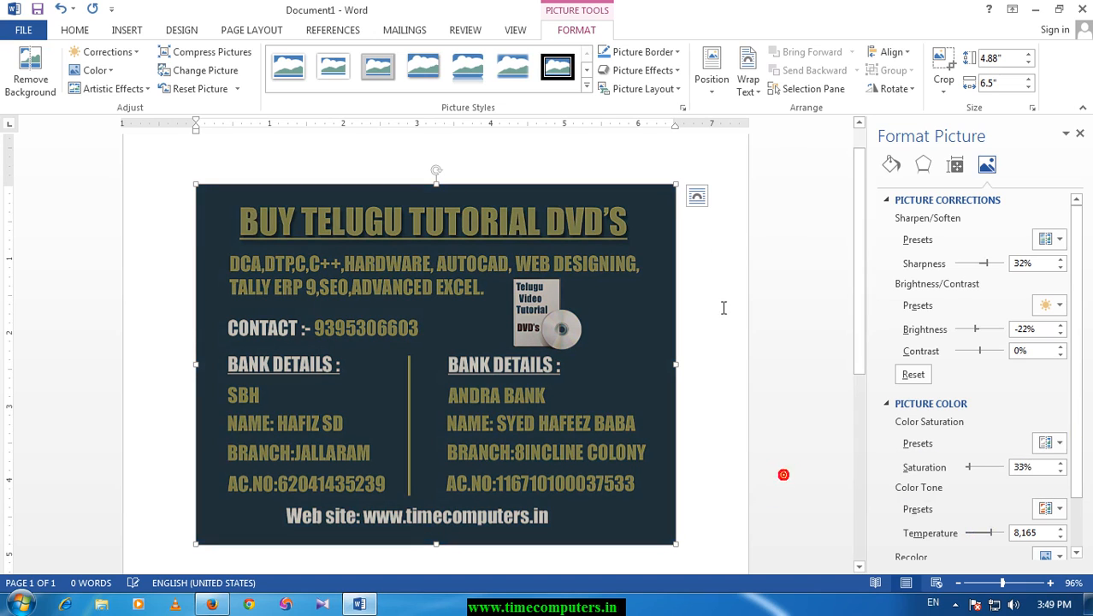
pyautogui.click(1080, 135)
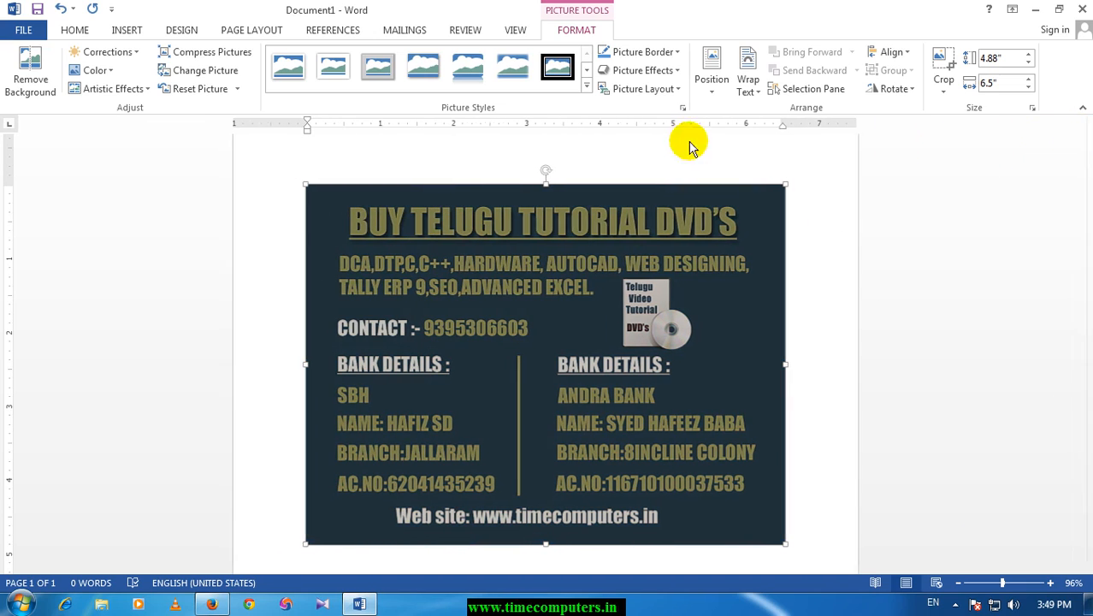
# - Undo the recent color and correction adjustments made to the picture
pyautogui.click(109, 72)
pyautogui.click(43, 161)
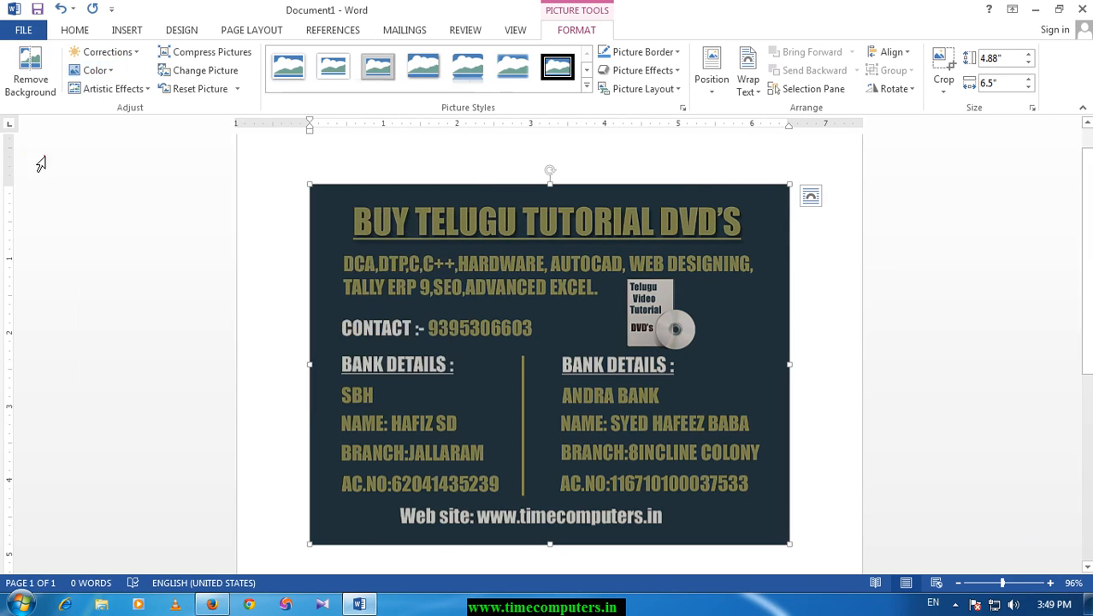
pyautogui.click(124, 91)
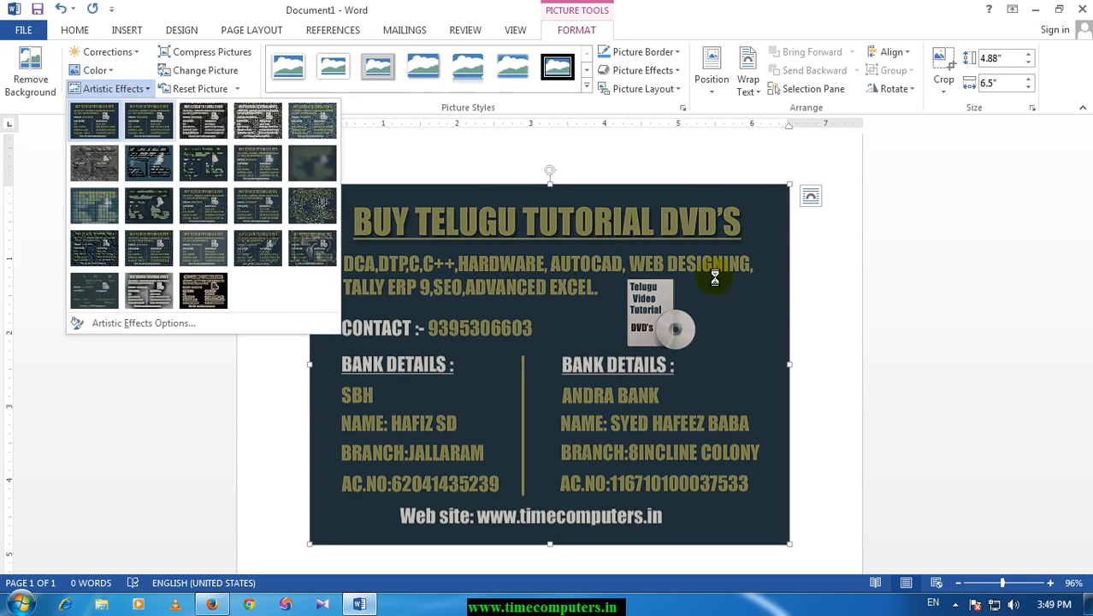
pyautogui.click(797, 292)
pyautogui.hotkey('ctrl', 'z')
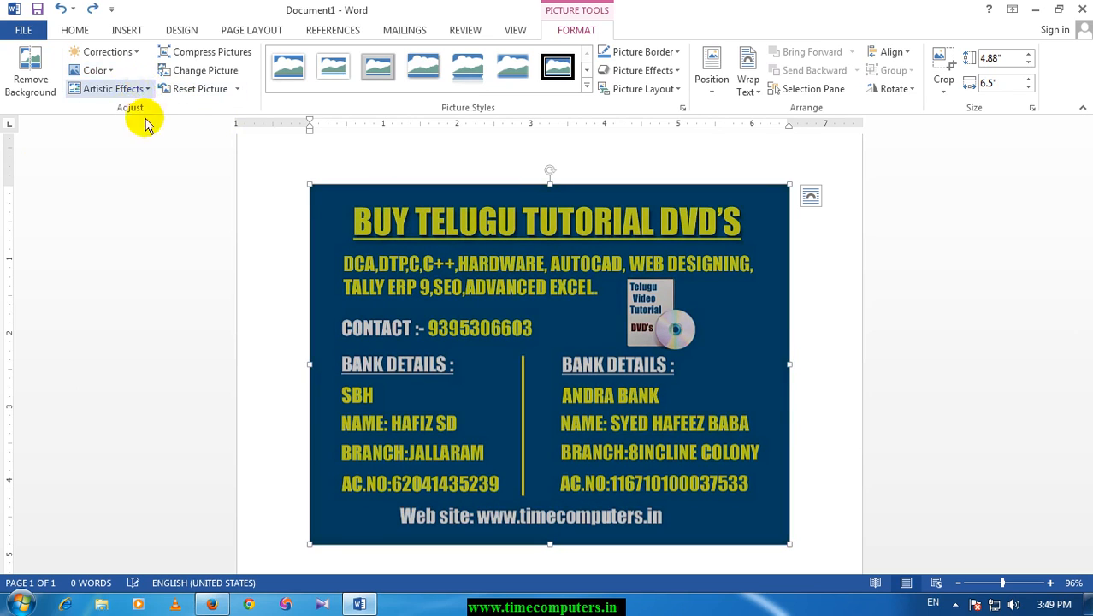
# - Apply the Texturizer artistic effect to the selected picture
pyautogui.click(282, 193)
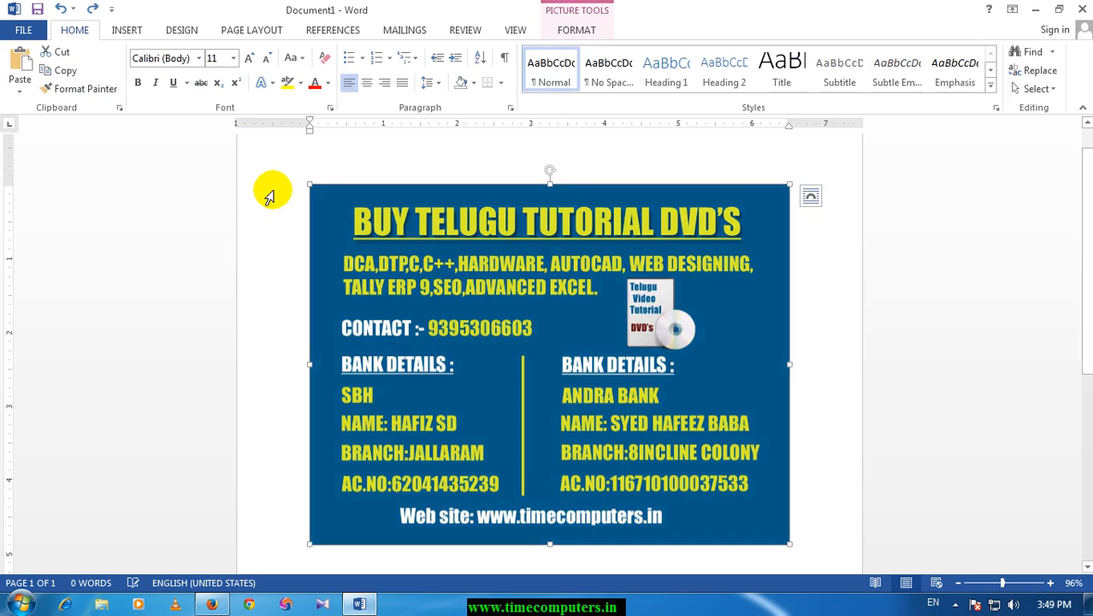
pyautogui.click(102, 89)
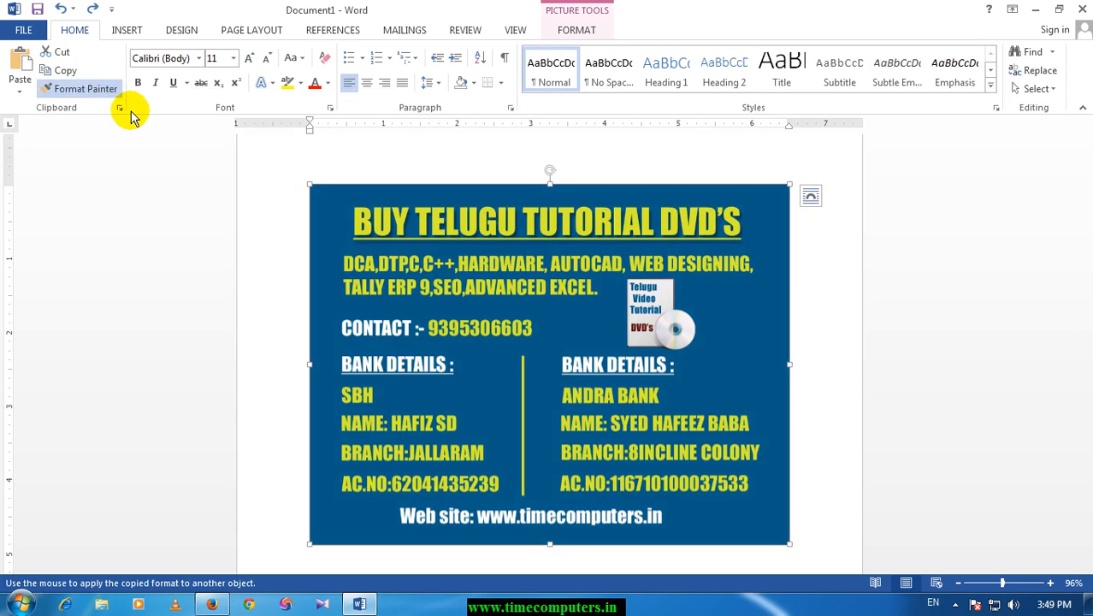
pyautogui.press('Escape')
pyautogui.doubleClick(455, 307)
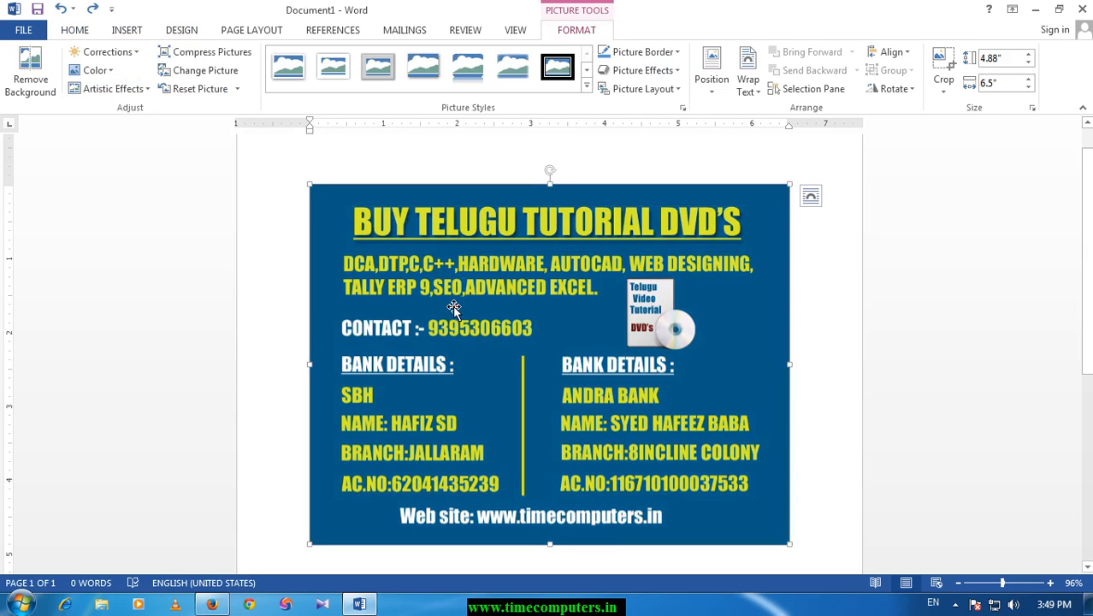
pyautogui.click(120, 89)
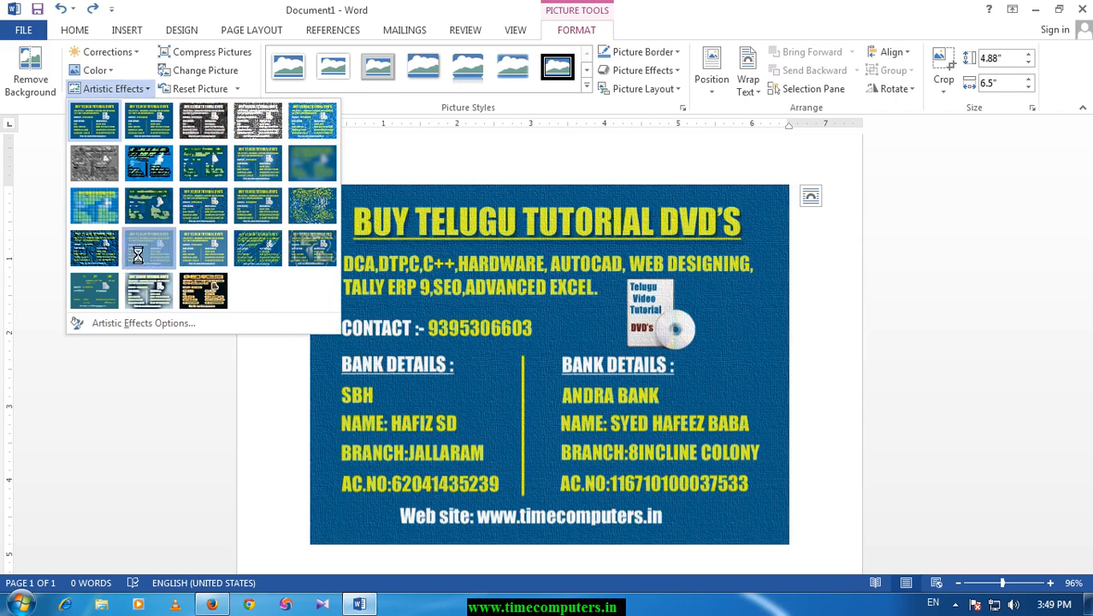
pyautogui.click(138, 254)
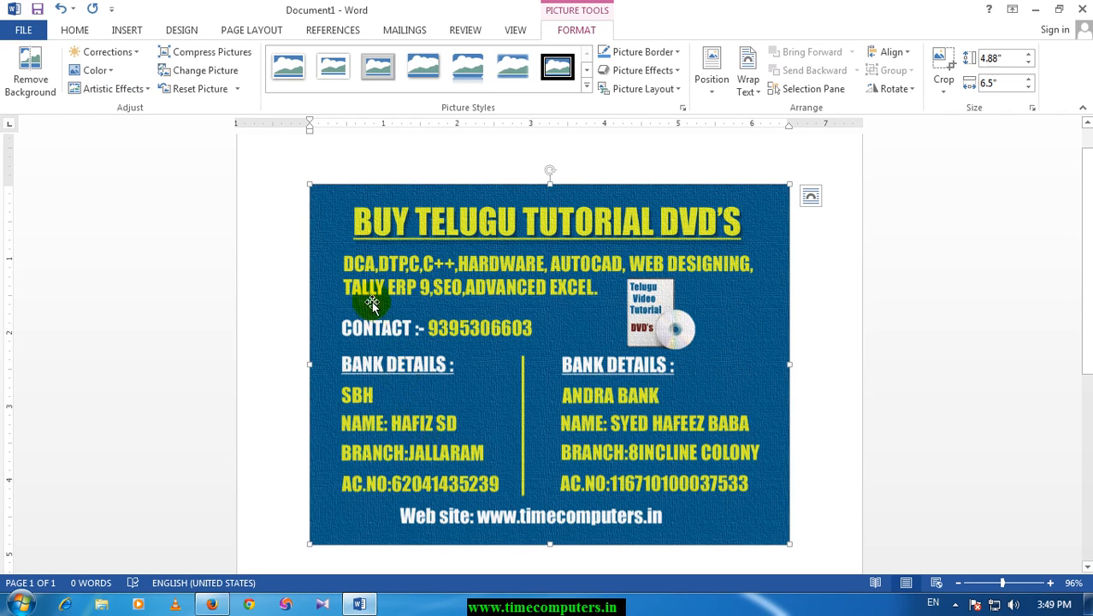
# - Compress only this picture, deleting its cropped areas and using the document resolution
pyautogui.click(227, 62)
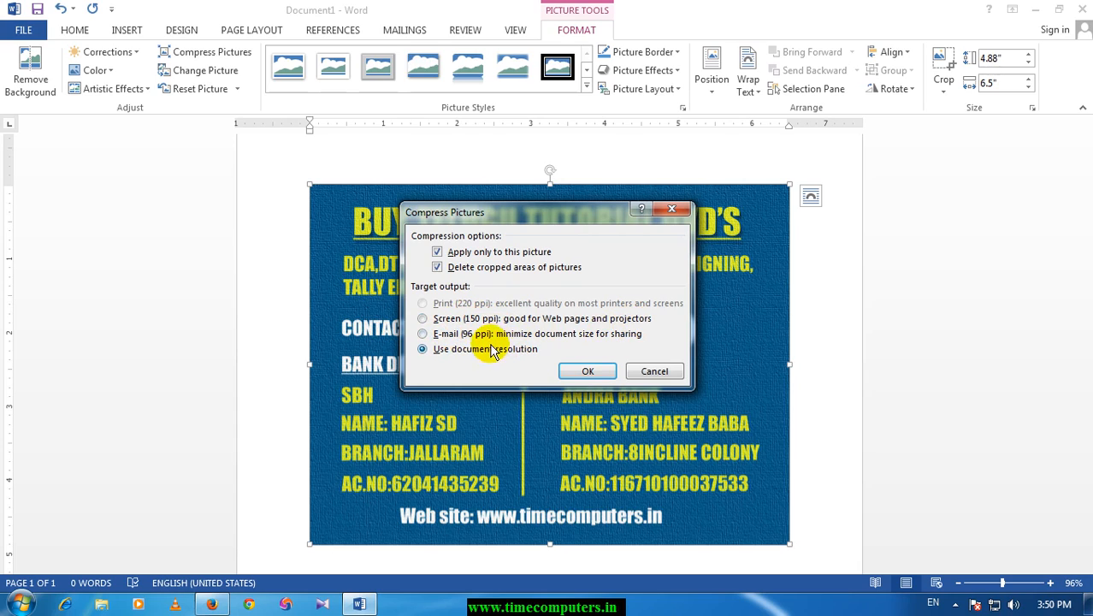
pyautogui.click(582, 372)
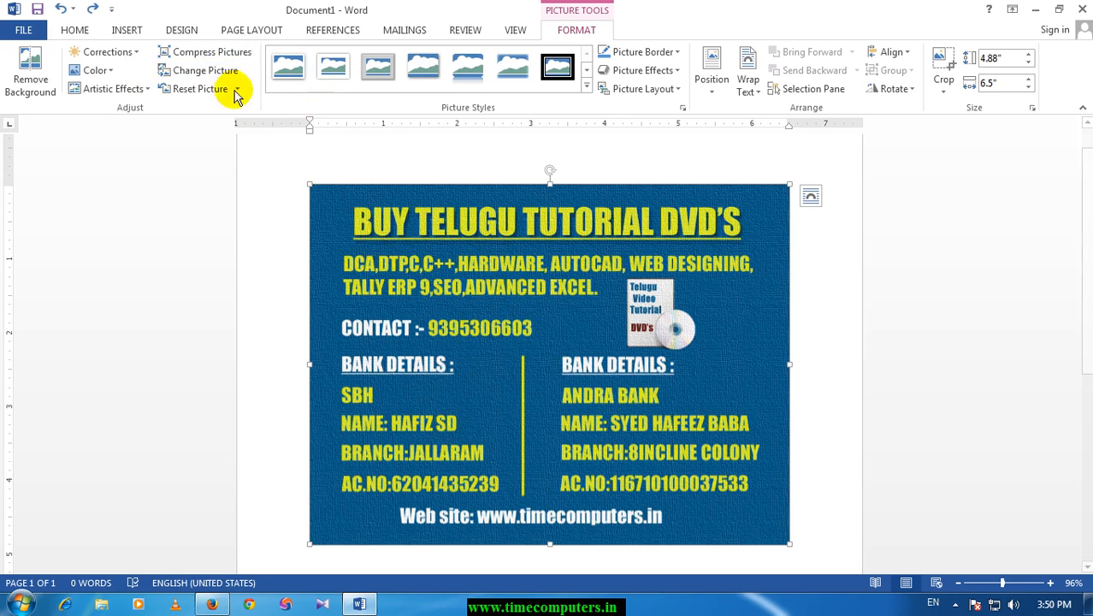
# - Try replacing the picture with the photo of a woman in a yellow dress from the wallpapers folder on drive E
pyautogui.click(205, 70)
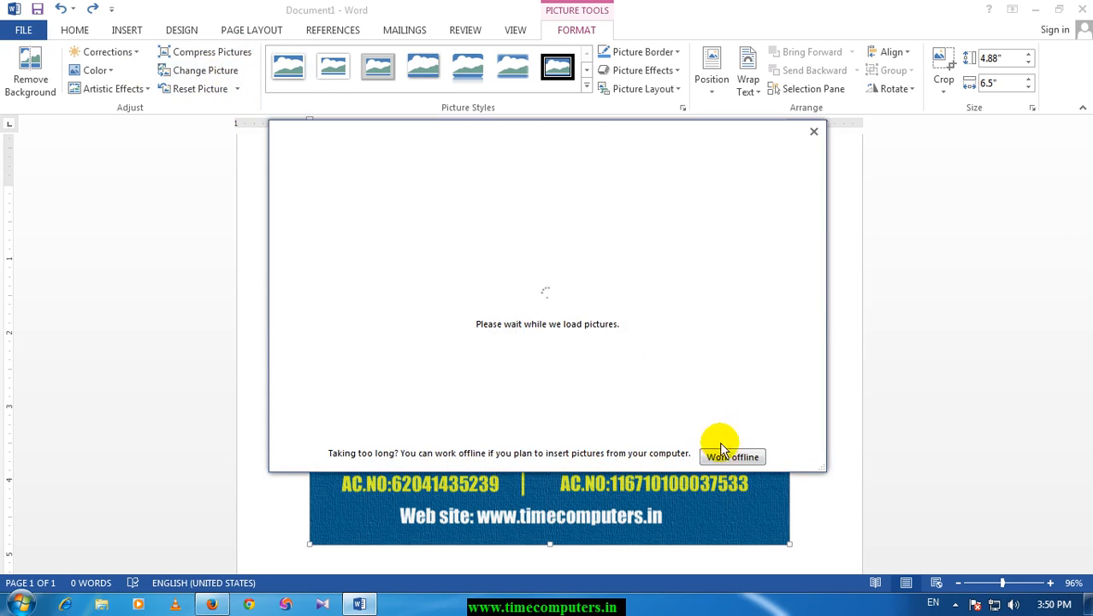
pyautogui.click(727, 456)
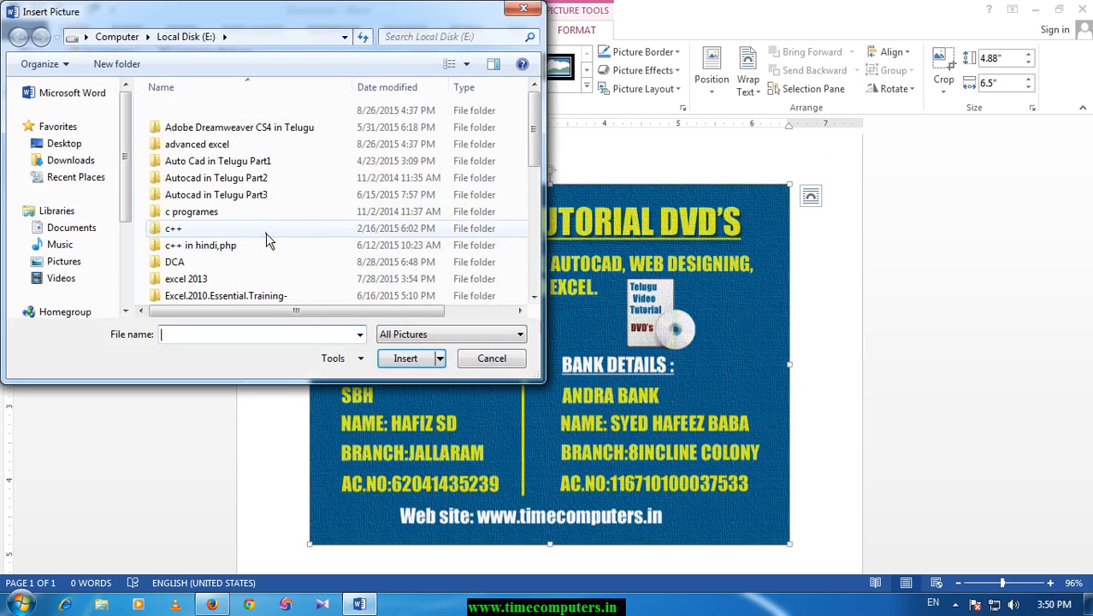
pyautogui.scroll(-7, 269, 244)
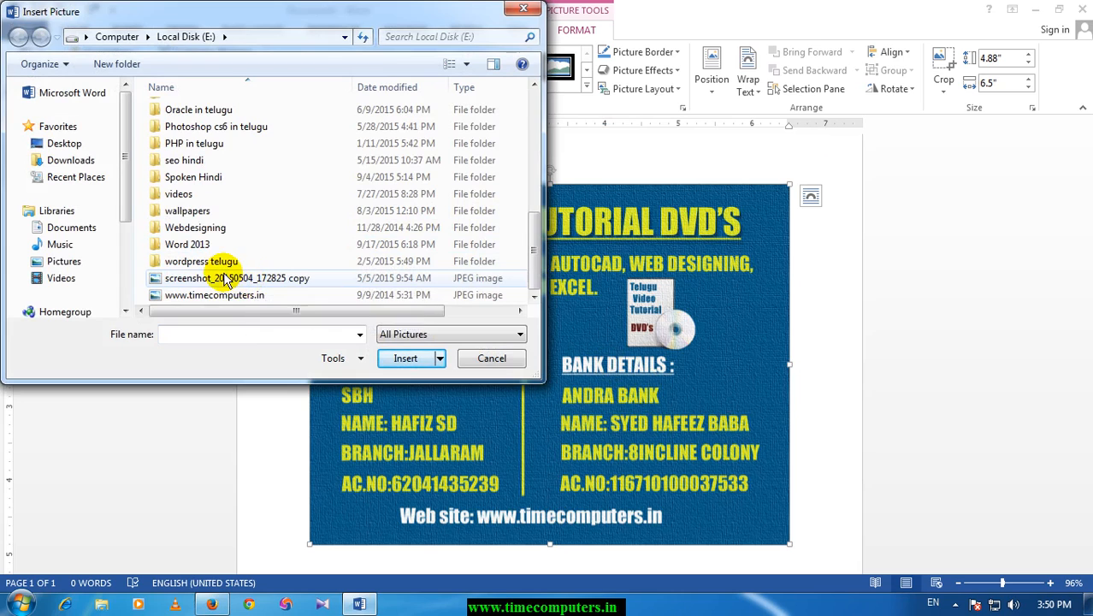
pyautogui.doubleClick(188, 211)
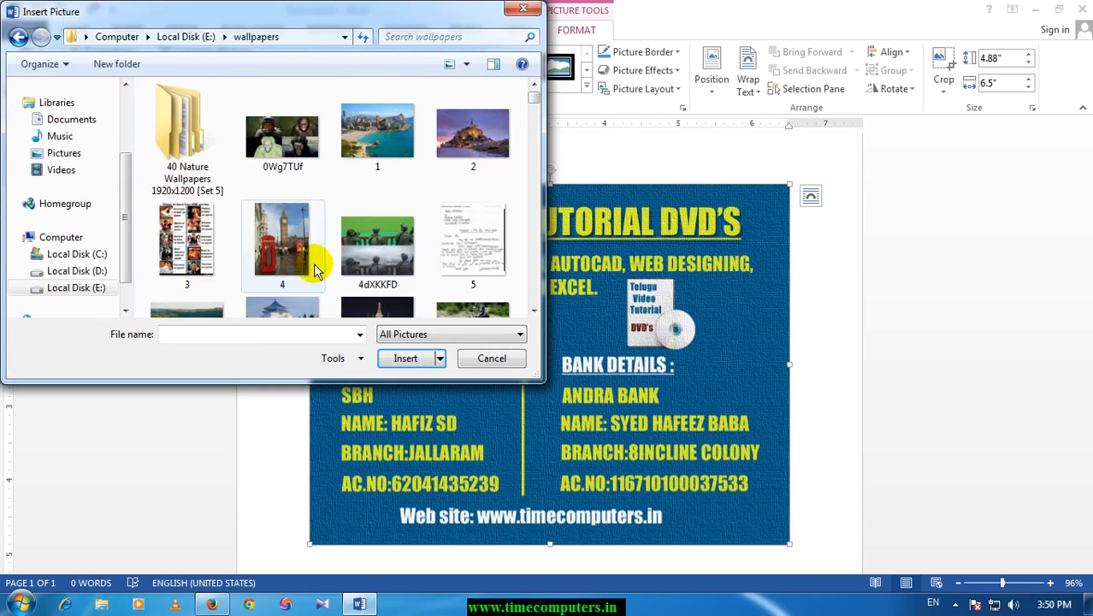
pyautogui.click(378, 250)
pyautogui.scroll(-5, 385, 253)
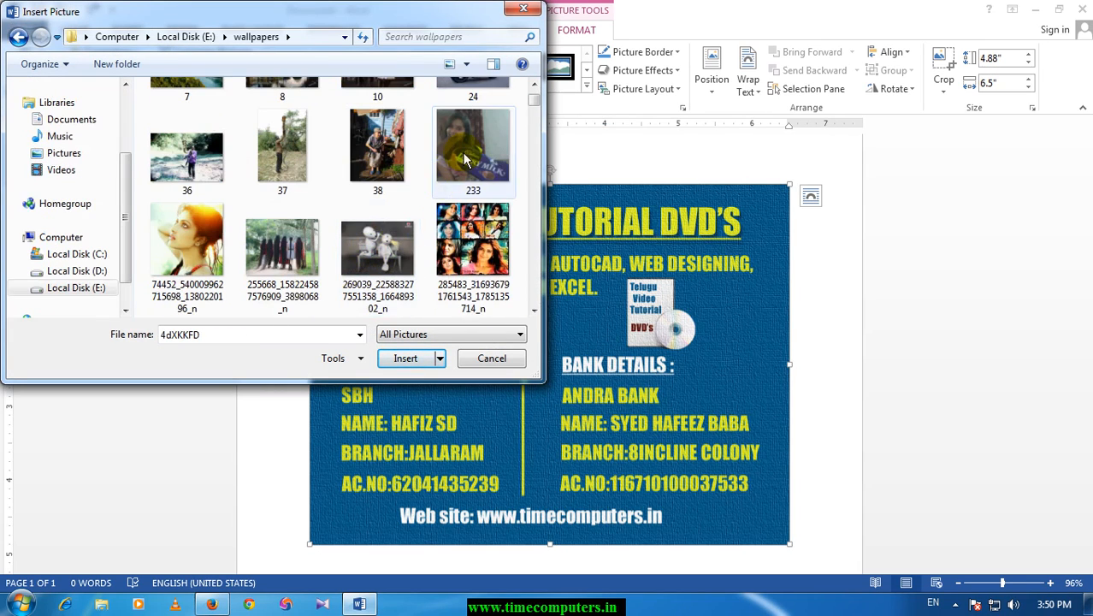
pyautogui.scroll(-2, 358, 189)
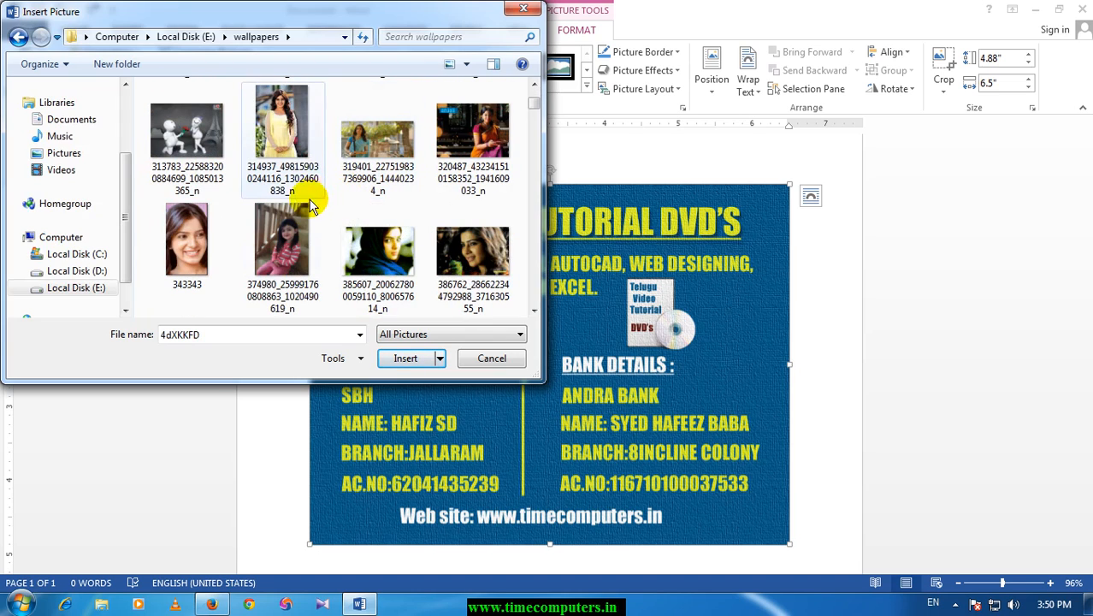
pyautogui.doubleClick(295, 154)
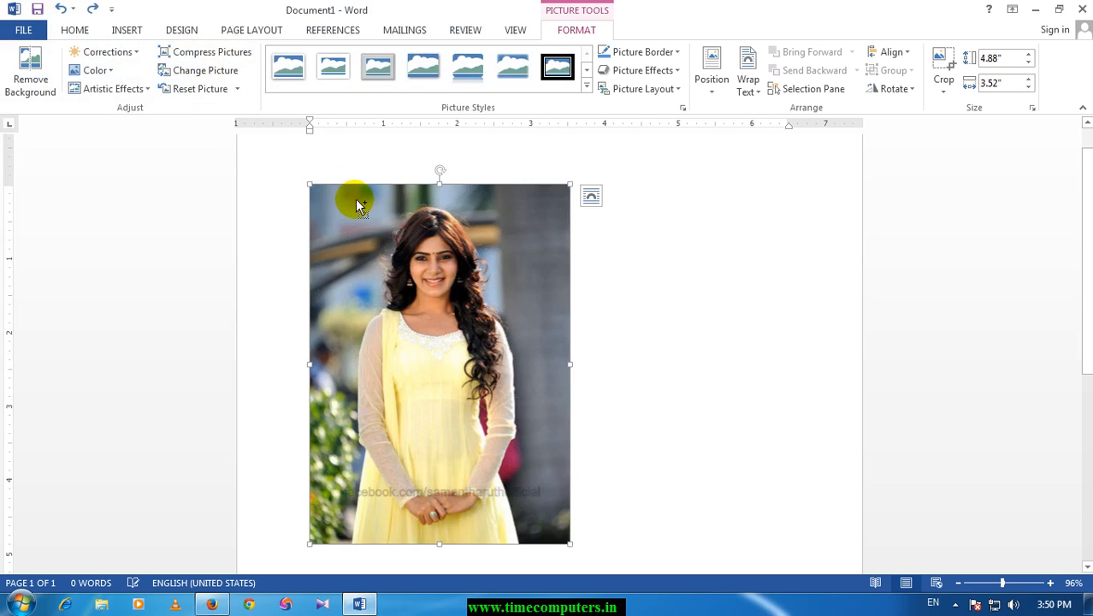
# - Undo the picture replacement and reset the original picture's formatting
pyautogui.hotkey('ctrl', 'z')
pyautogui.click(202, 94)
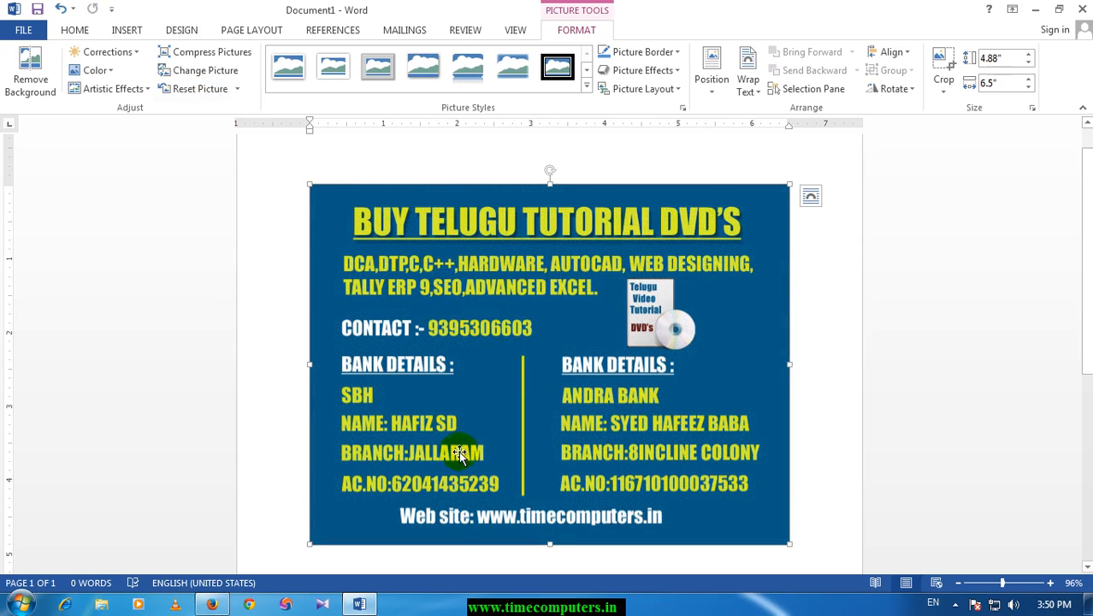
# - Try the perspective and metal oval picture styles, and settle on Reflected Bevel, Black
pyautogui.click(587, 69)
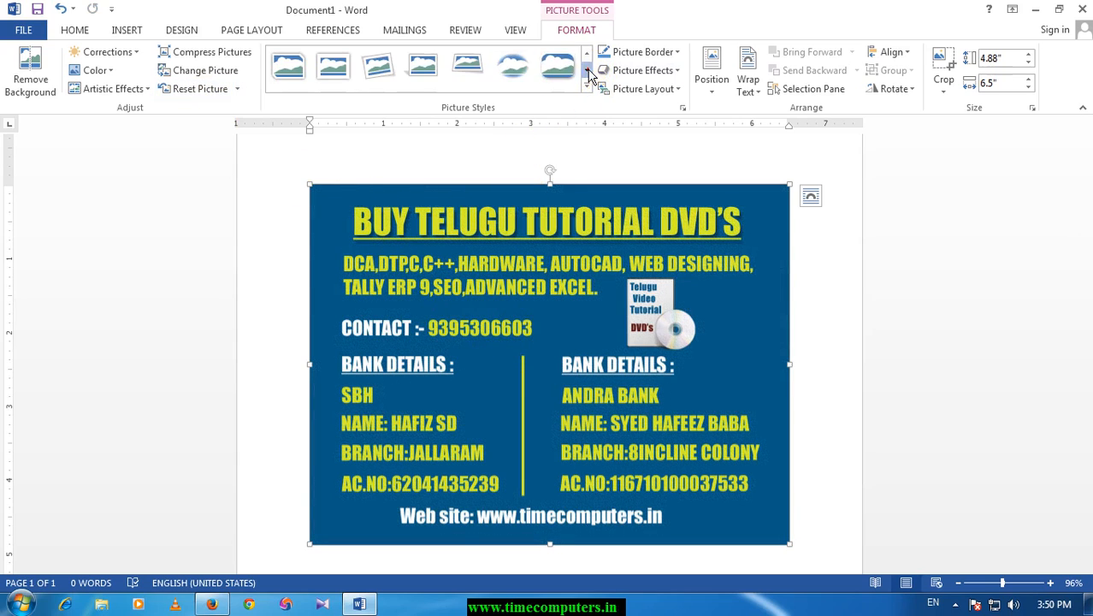
pyautogui.click(467, 68)
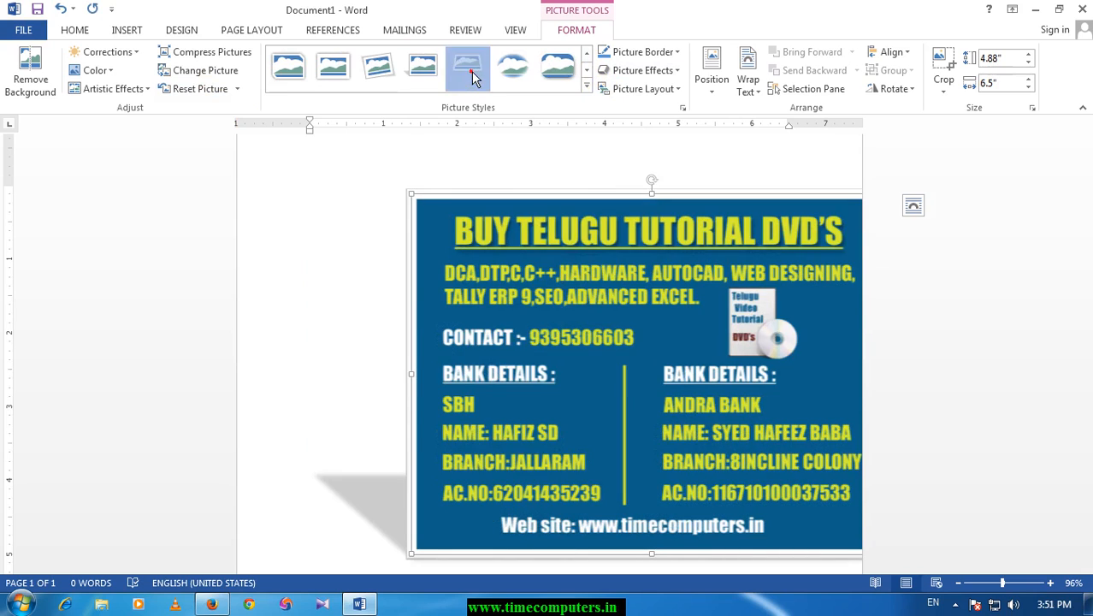
pyautogui.click(557, 69)
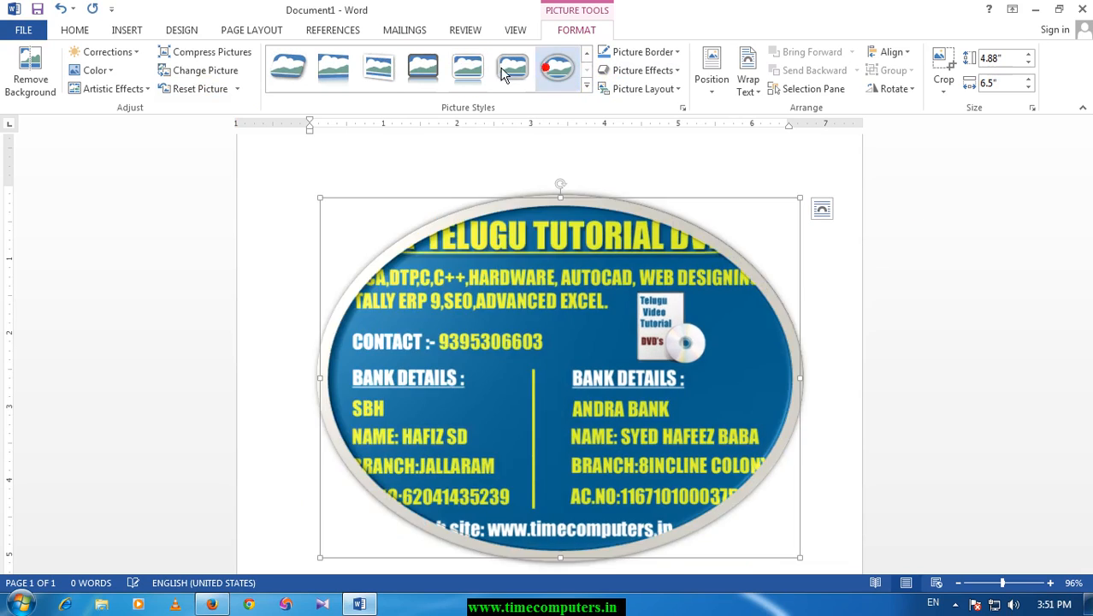
pyautogui.click(425, 73)
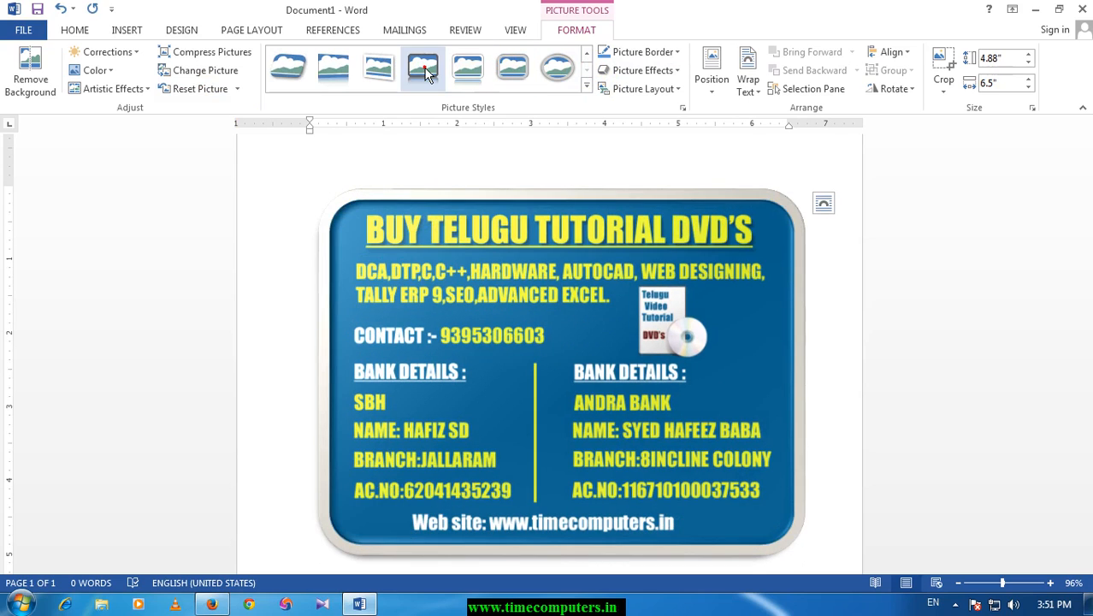
# - Try a dark blue picture border and change the border color to standard green
pyautogui.click(662, 54)
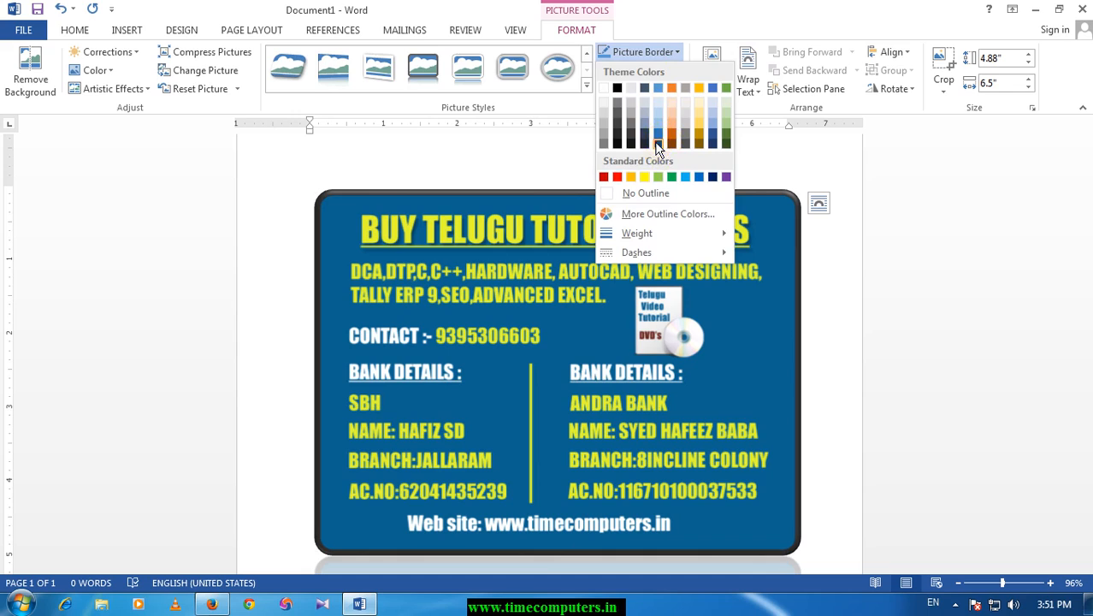
pyautogui.click(657, 145)
pyautogui.click(671, 52)
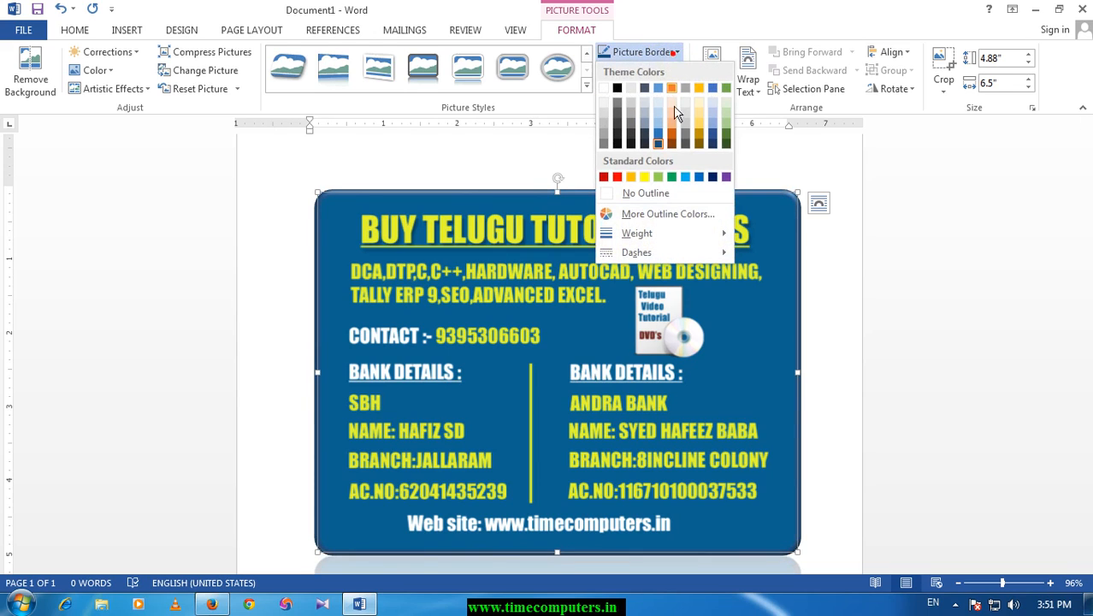
pyautogui.click(670, 180)
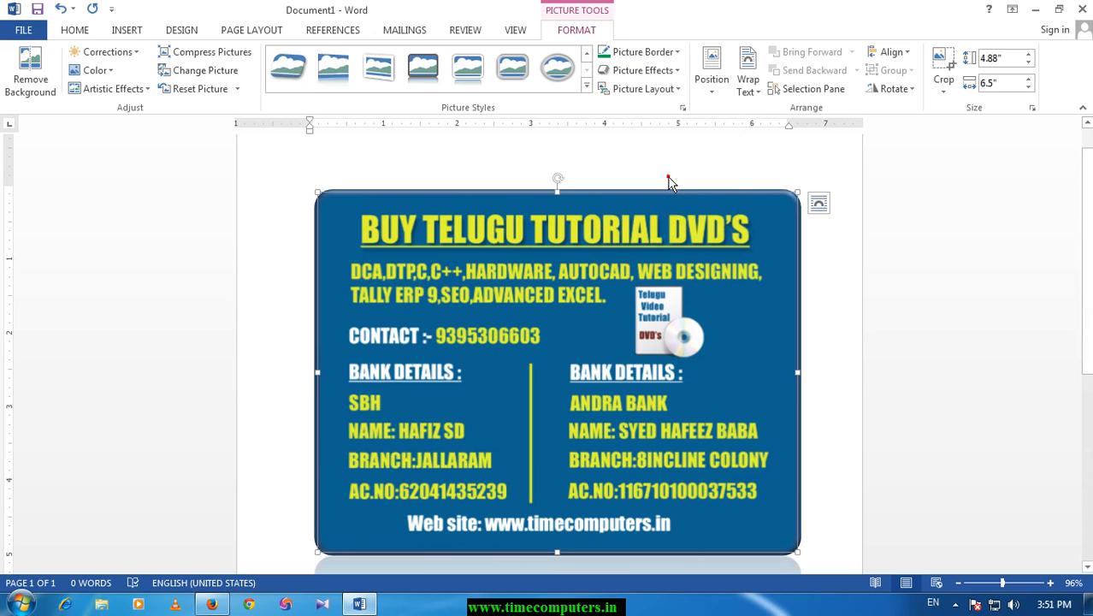
# - Set the picture border's weight to 3 pt and its dash style to Round Dot
pyautogui.click(672, 54)
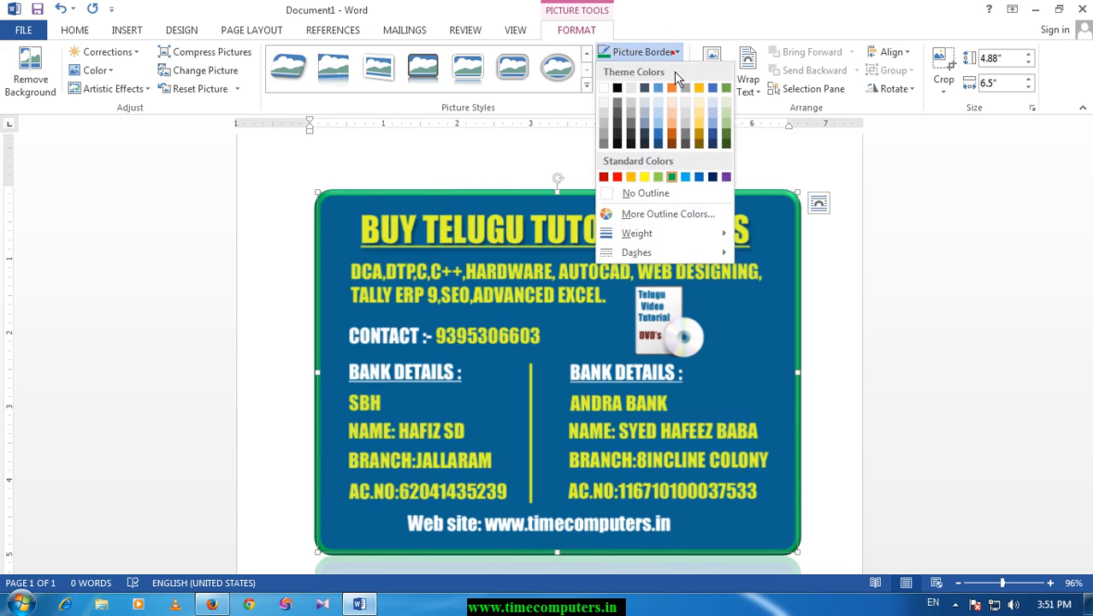
pyautogui.moveTo(707, 234)
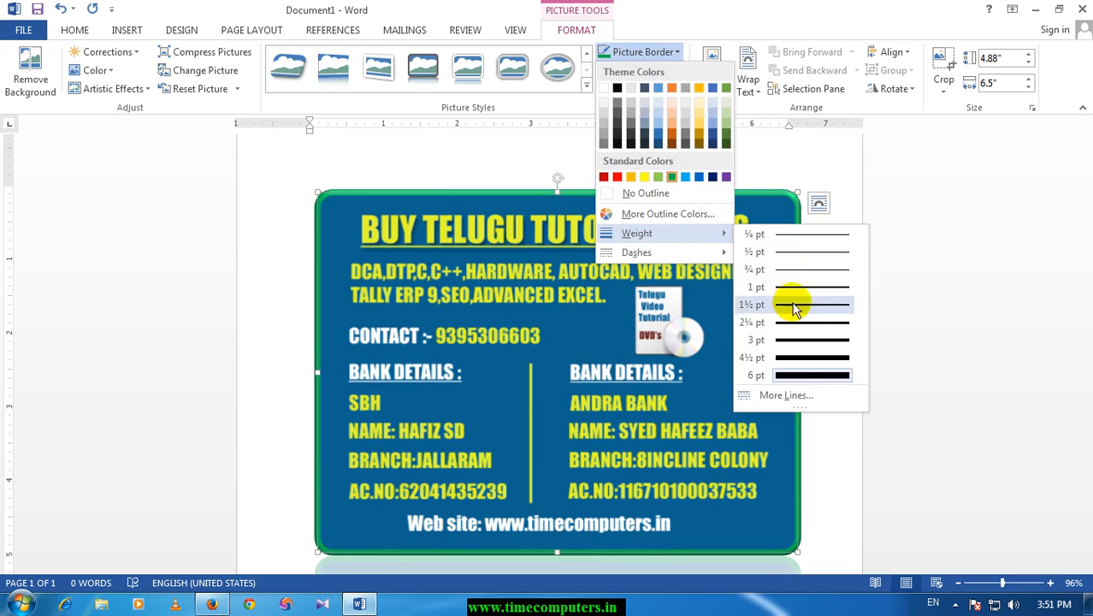
pyautogui.click(797, 344)
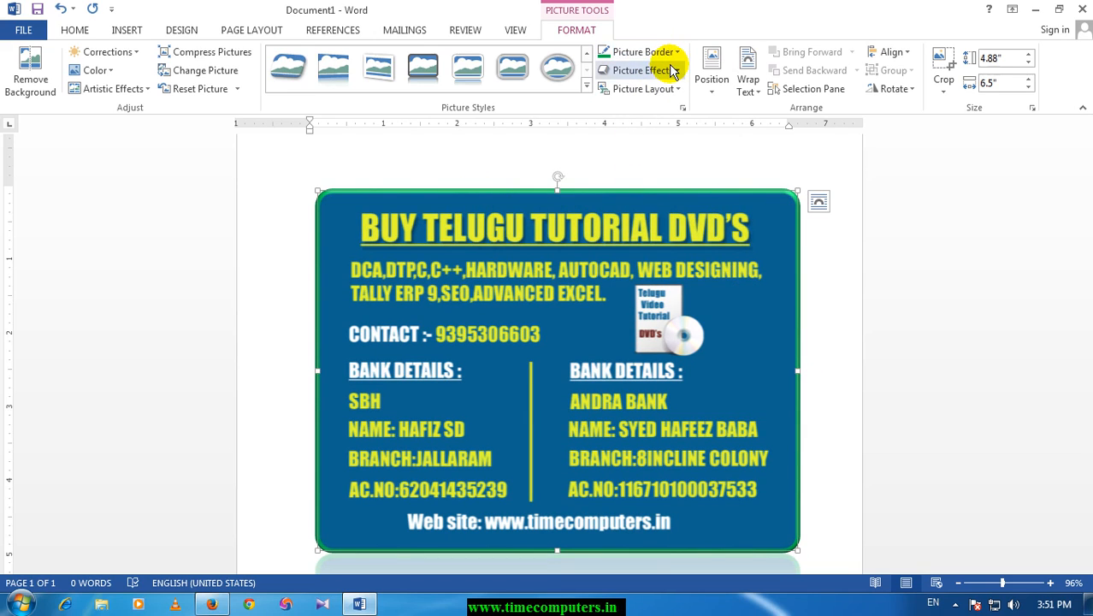
pyautogui.click(646, 51)
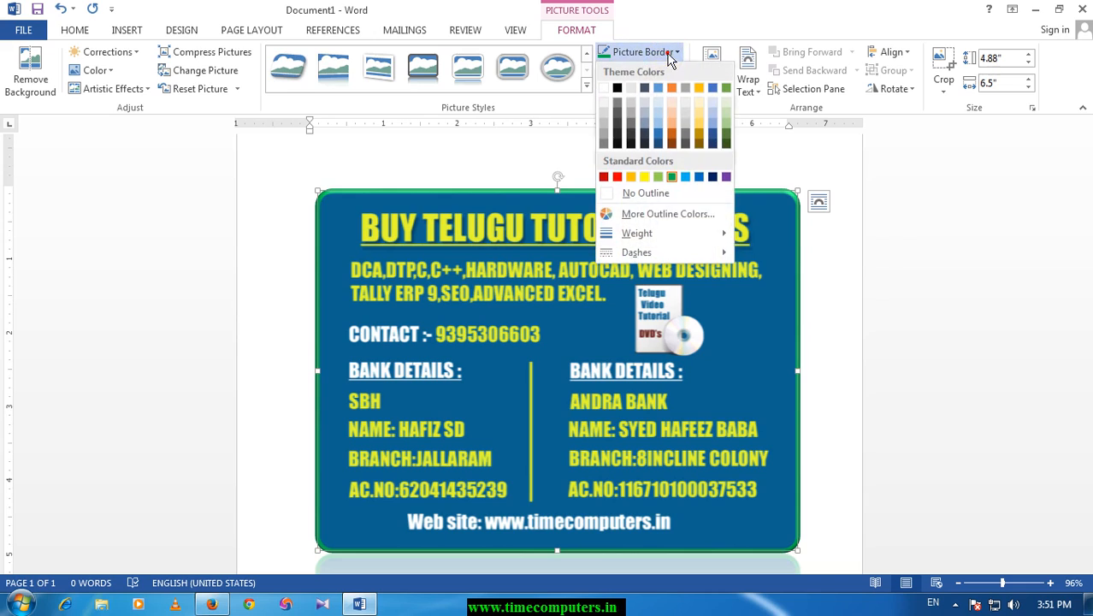
pyautogui.moveTo(686, 259)
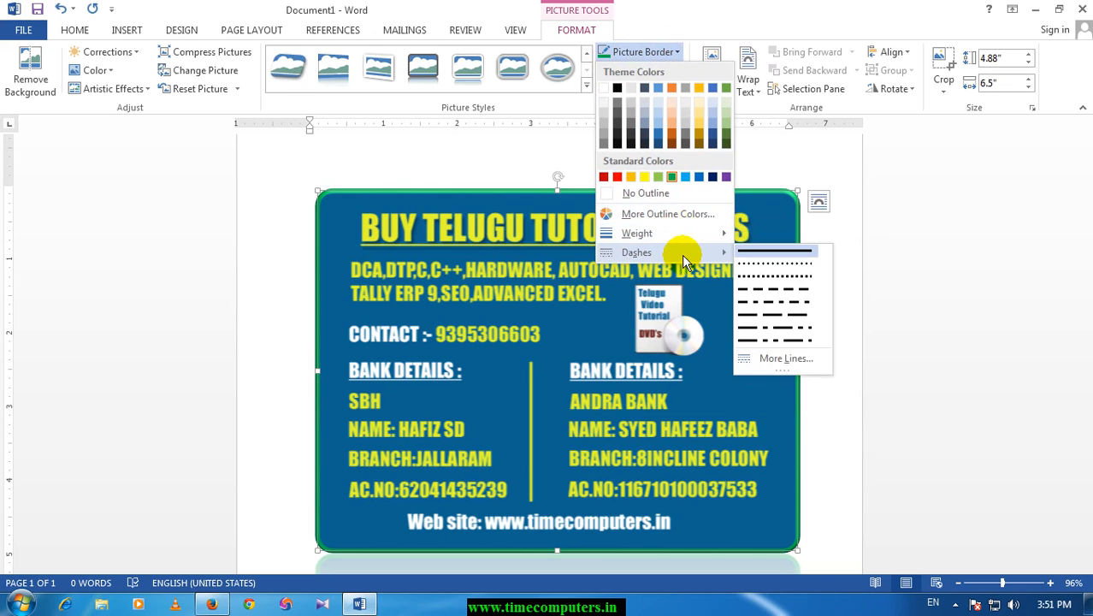
pyautogui.click(752, 265)
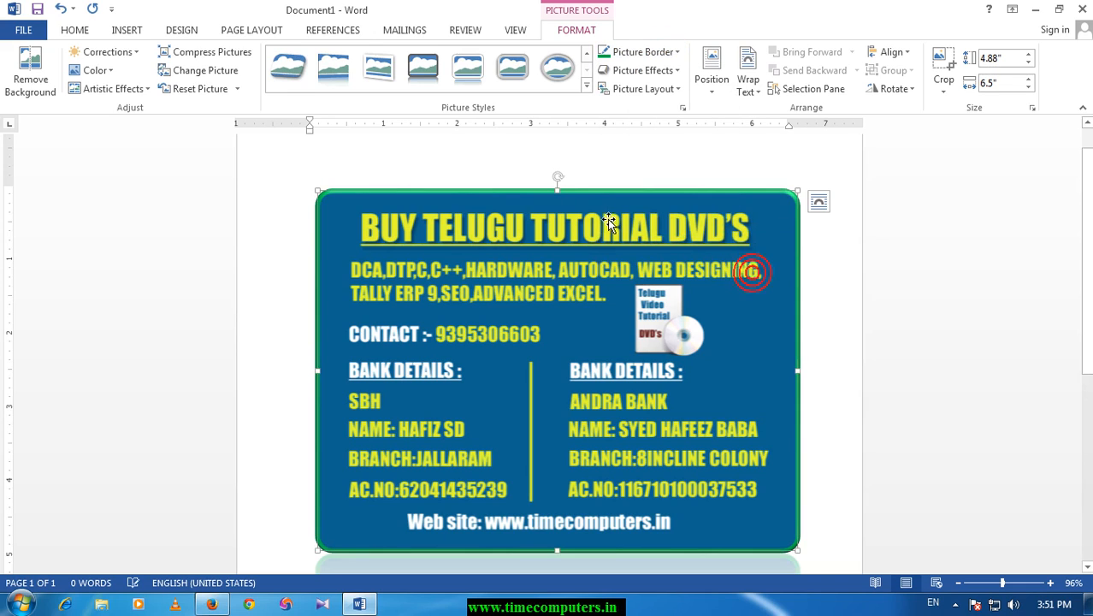
pyautogui.click(650, 90)
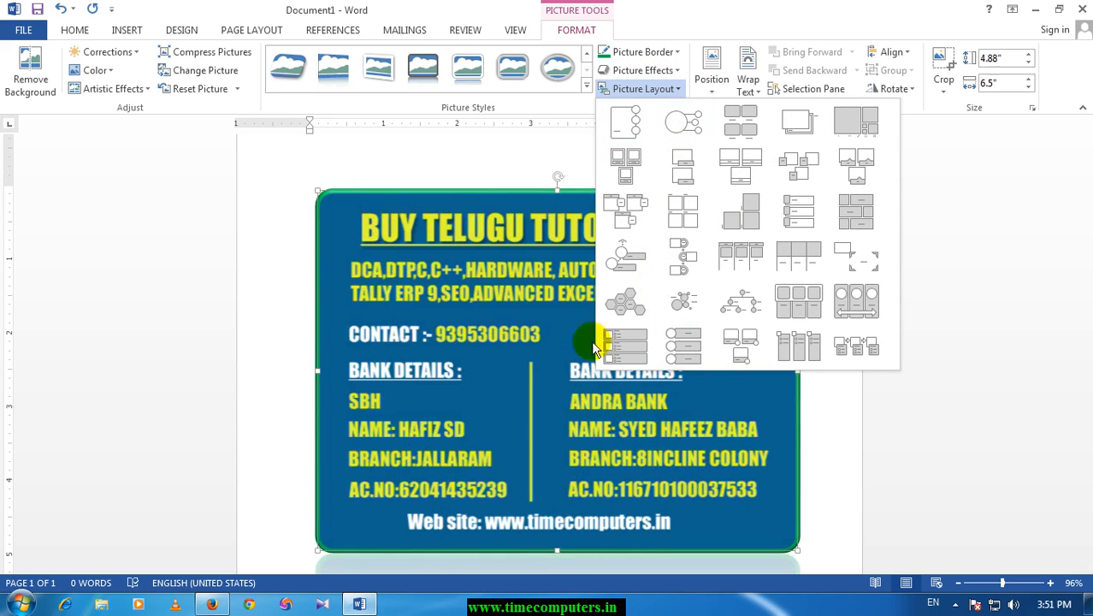
pyautogui.click(272, 152)
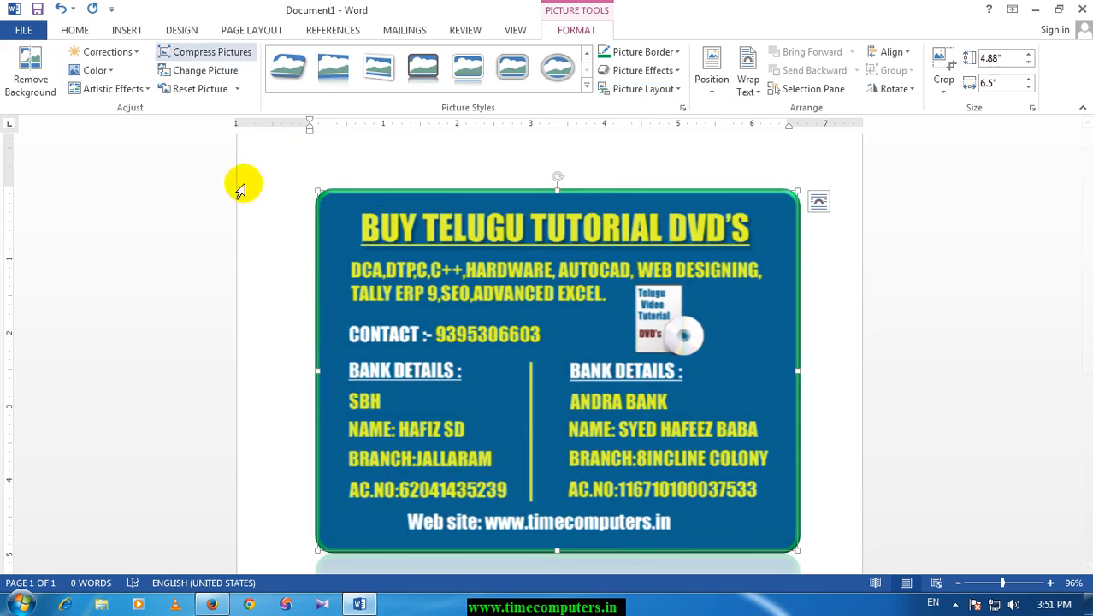
pyautogui.click(263, 219)
pyautogui.click(129, 31)
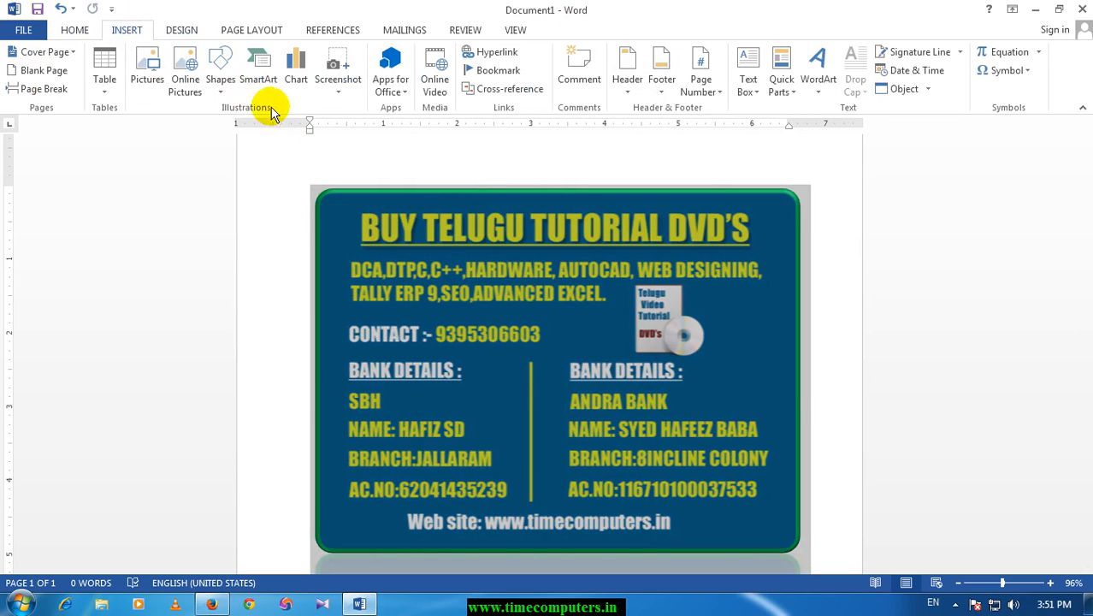
# - Try positioning the picture at the page's bottom center with text wrapping, and settle on the top left position
pyautogui.click(414, 228)
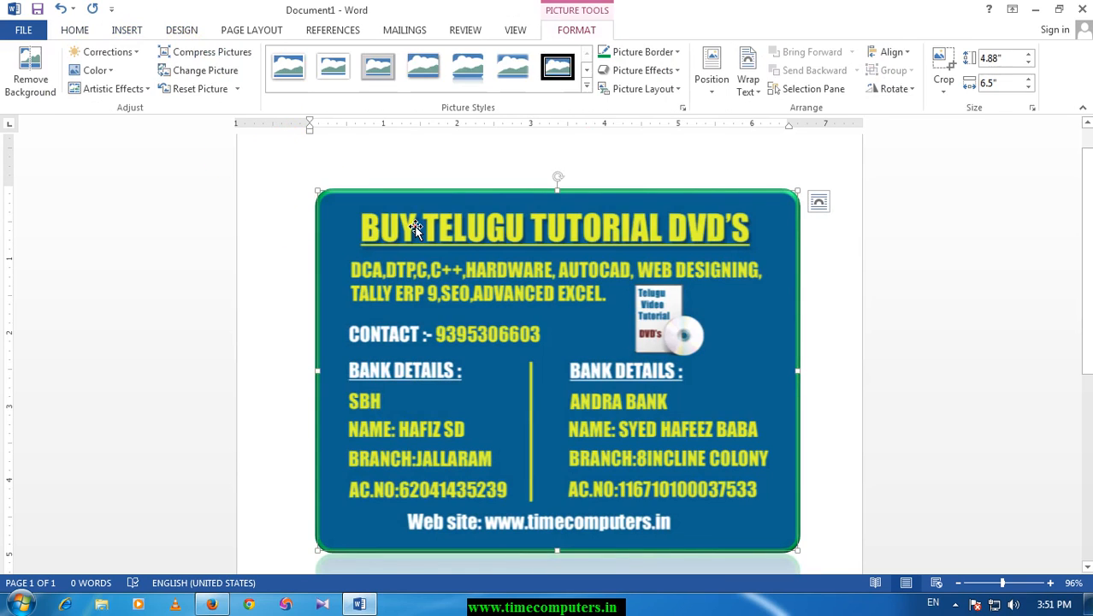
pyautogui.click(709, 92)
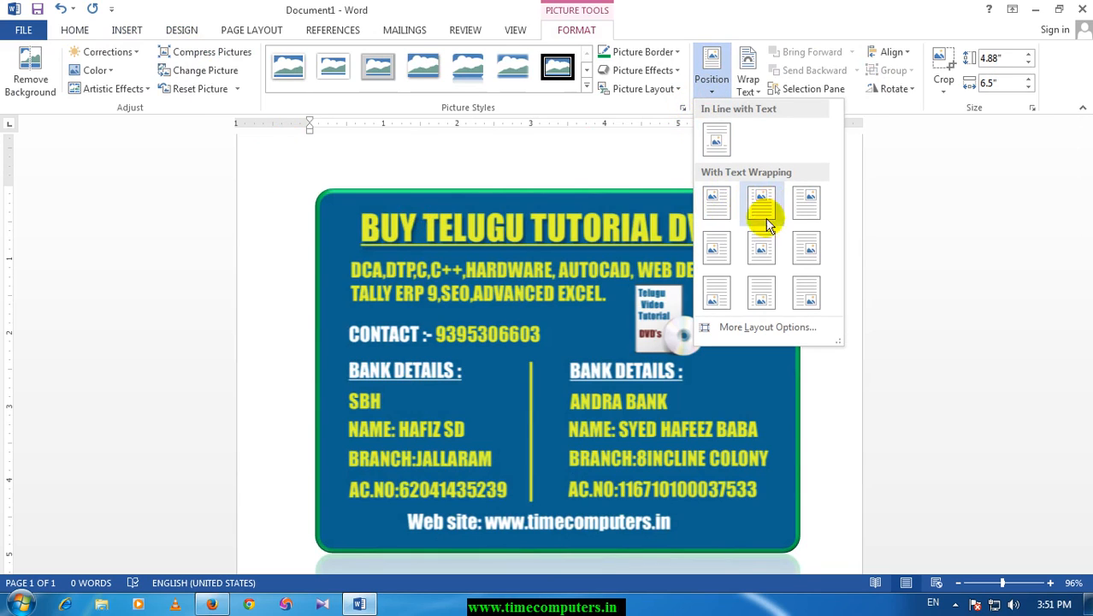
pyautogui.click(761, 288)
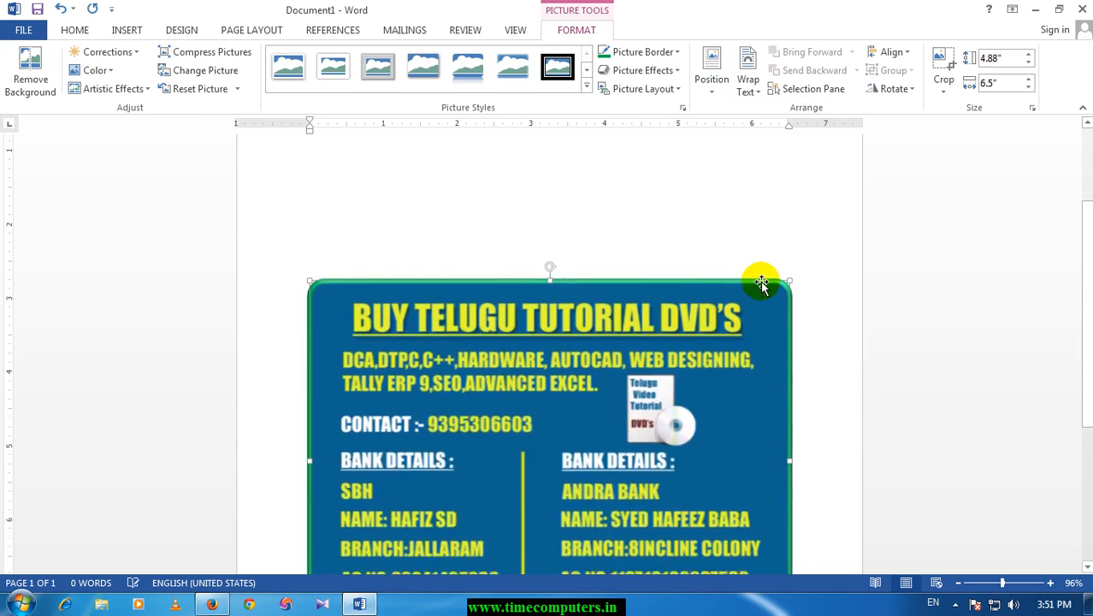
pyautogui.scroll(-4, 728, 257)
pyautogui.scroll(7, 728, 248)
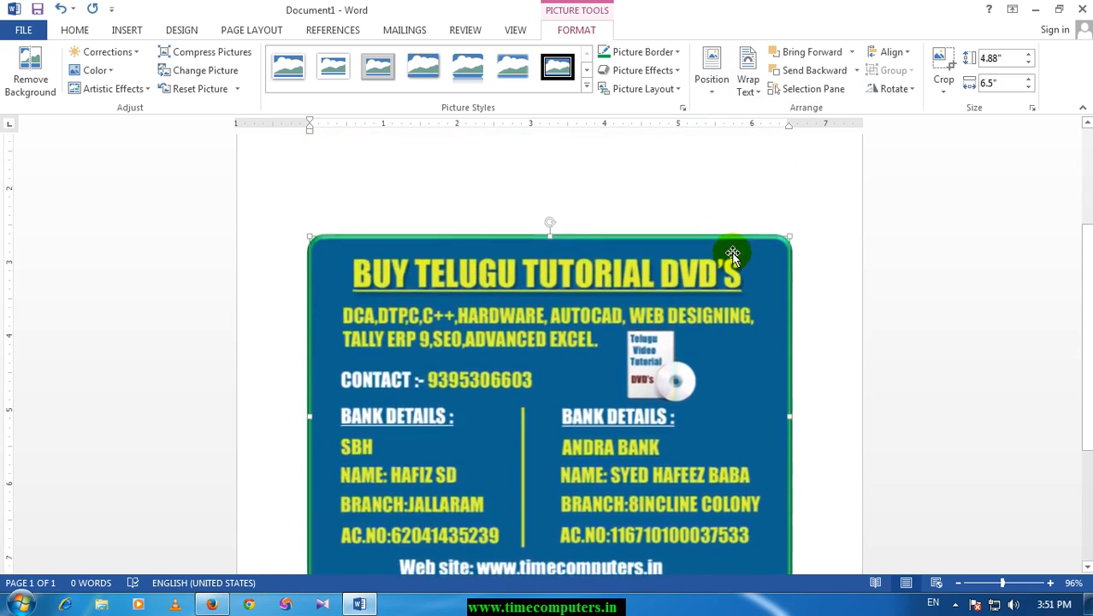
pyautogui.click(719, 84)
pyautogui.click(717, 203)
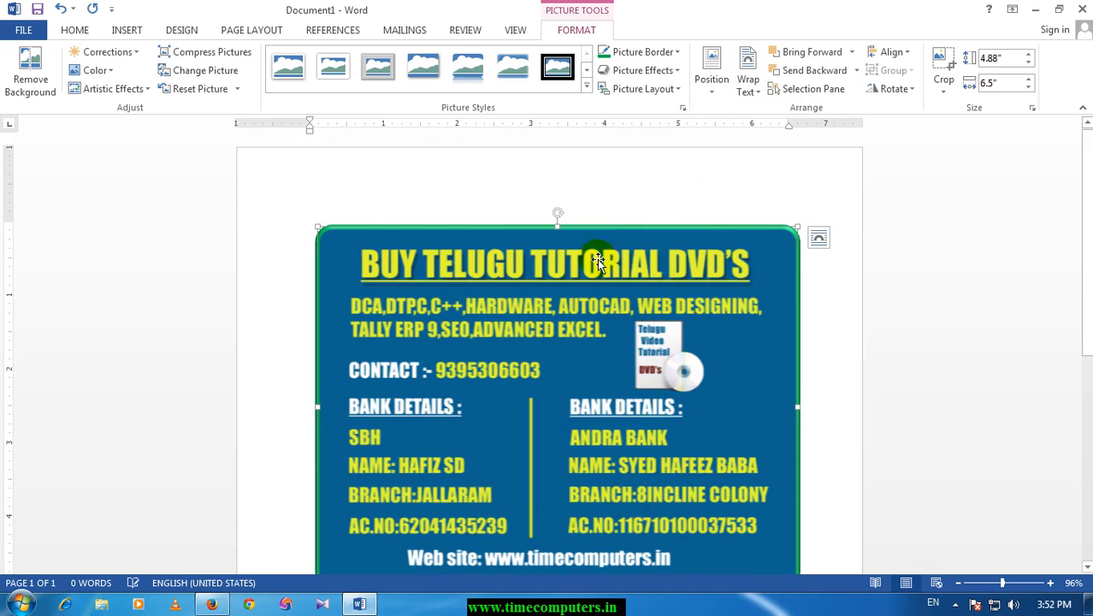
pyautogui.click(250, 35)
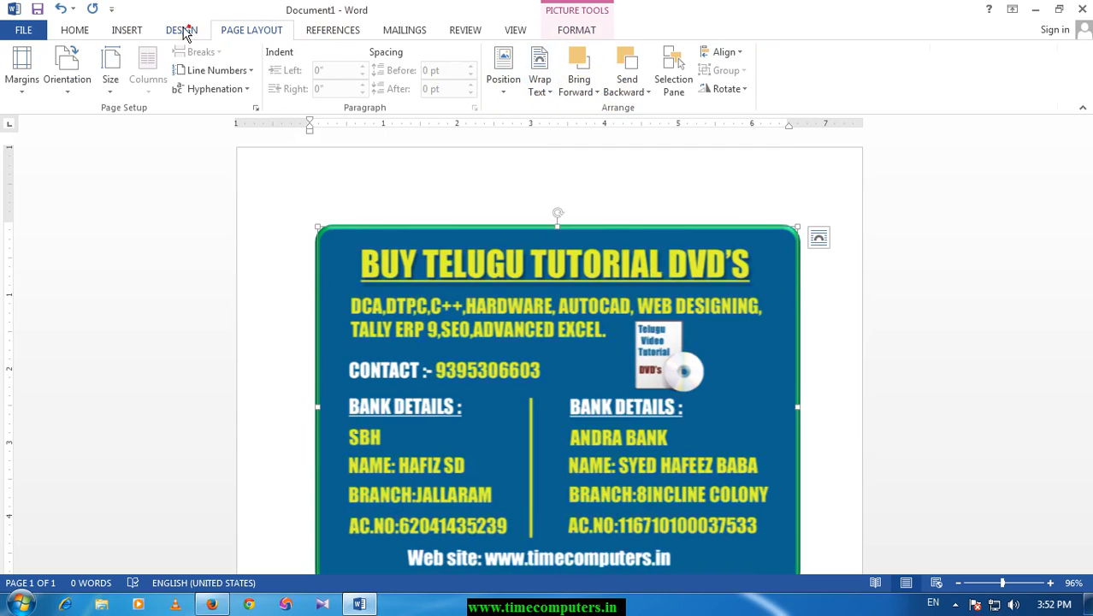
pyautogui.click(187, 33)
# - Crop the picture from its upper-right corner to about 3.76" high and 4.08" wide
pyautogui.doubleClick(377, 312)
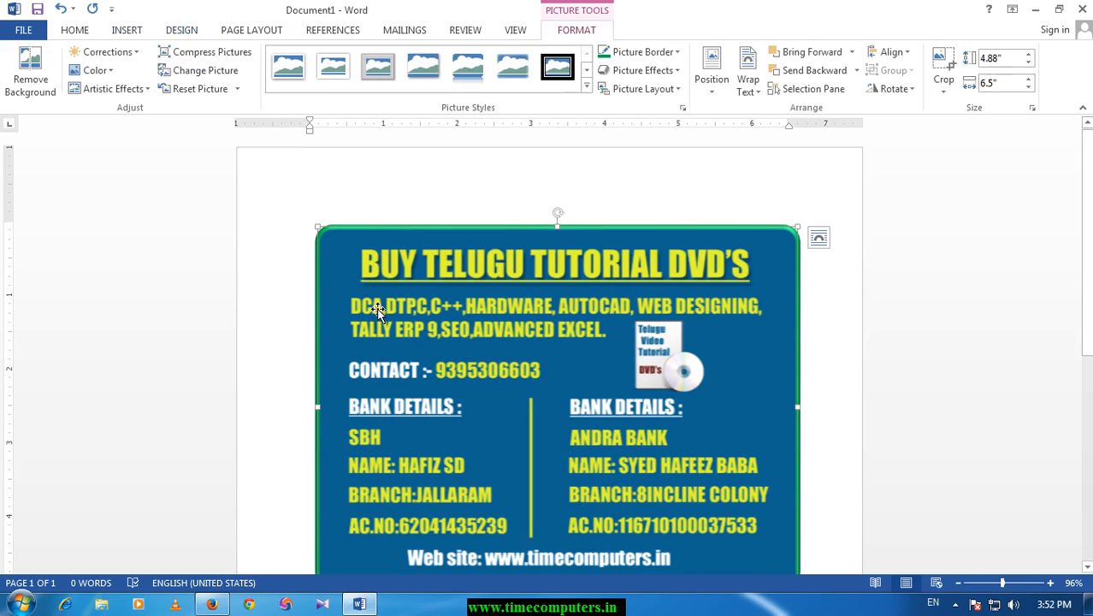
pyautogui.click(942, 68)
pyautogui.moveTo(792, 231); pyautogui.dragTo(618, 315)
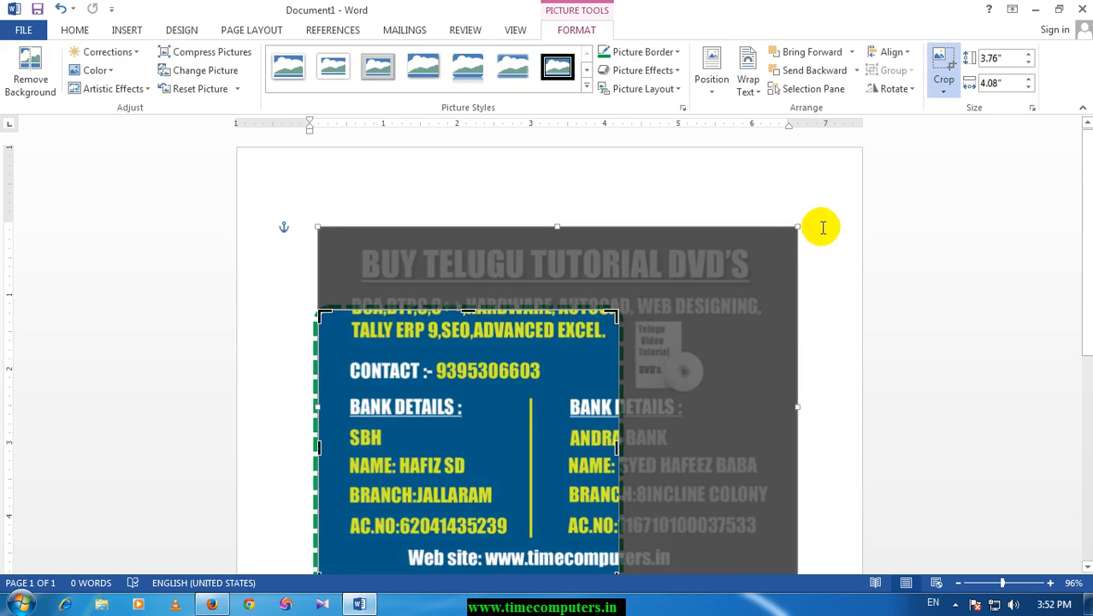
pyautogui.click(844, 243)
# - Crop the picture to a heart shape
pyautogui.click(560, 374)
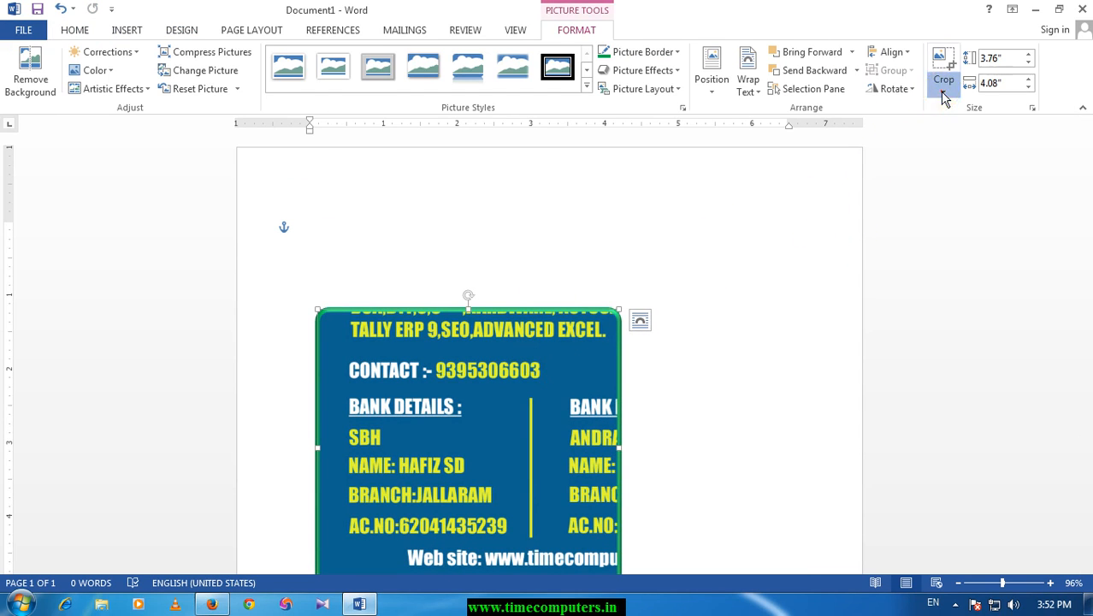
pyautogui.click(943, 91)
pyautogui.moveTo(969, 137)
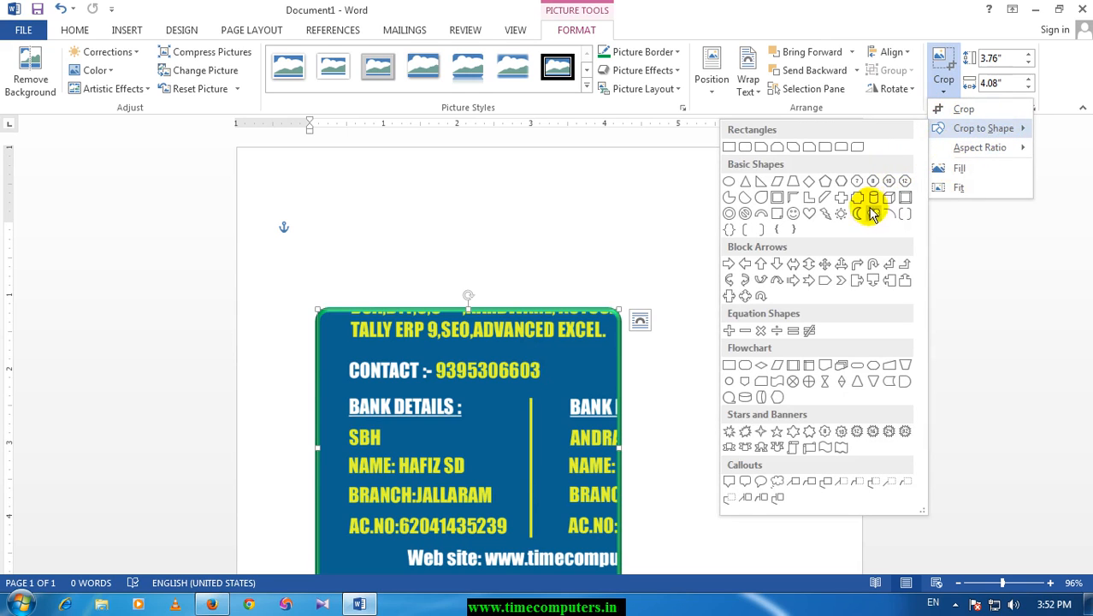
pyautogui.click(809, 212)
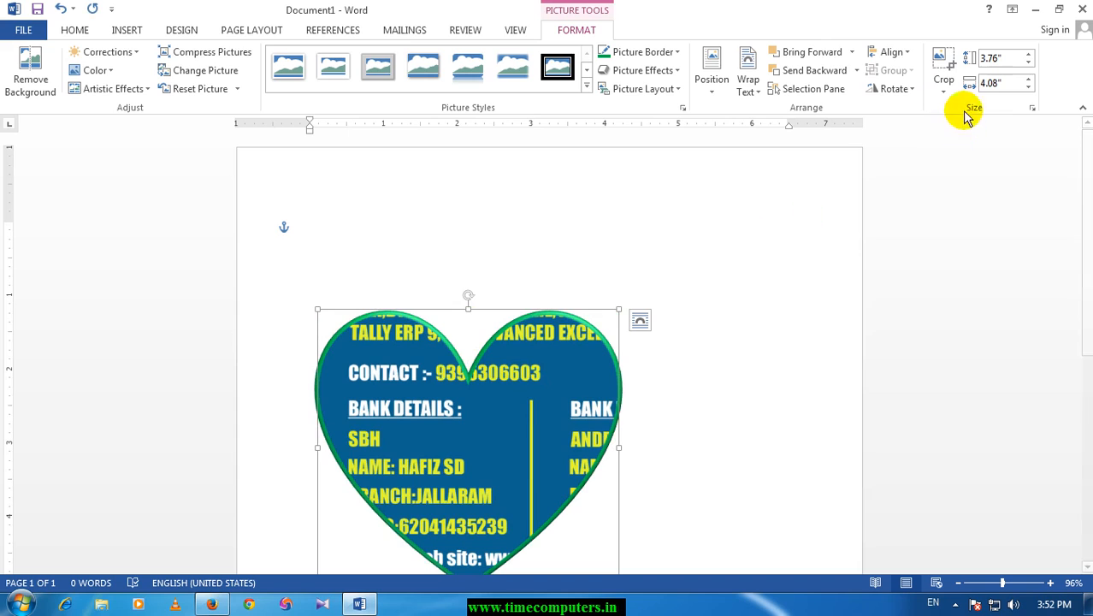
# - Crop the heart-shaped picture to a 3:4 portrait aspect ratio
pyautogui.click(943, 91)
pyautogui.moveTo(958, 147)
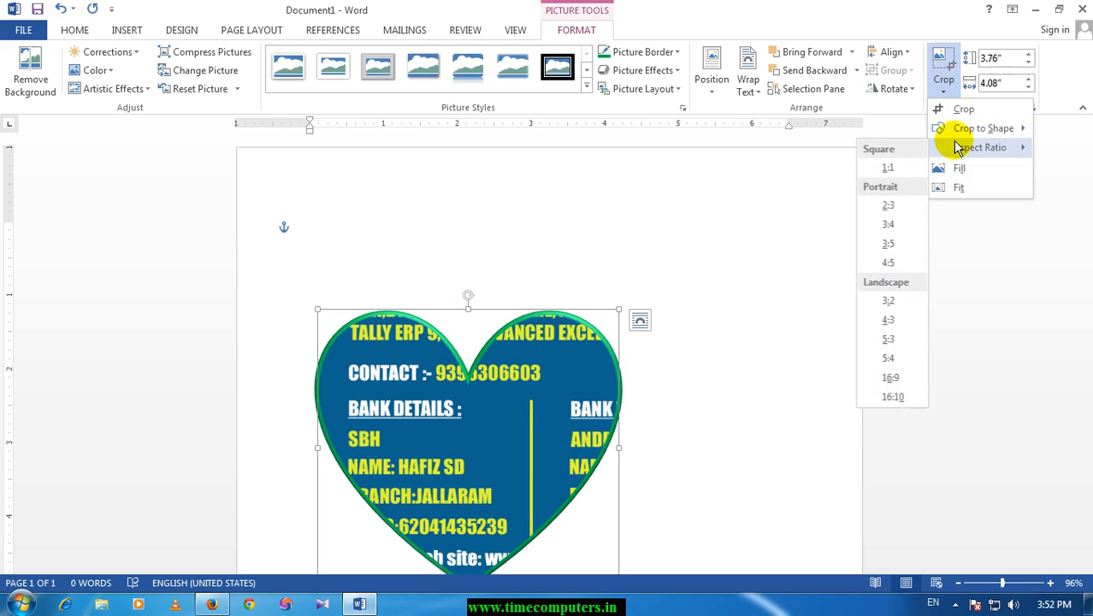
pyautogui.click(890, 225)
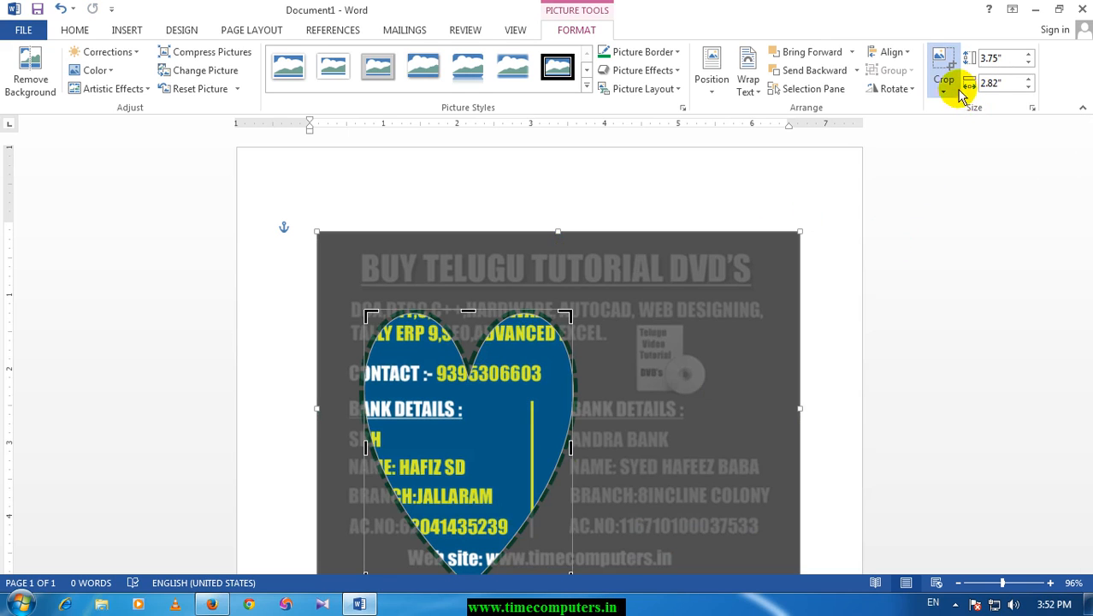
# - Try the Fill crop option on the heart, apply Fit instead, and finish cropping
pyautogui.click(945, 94)
pyautogui.click(976, 174)
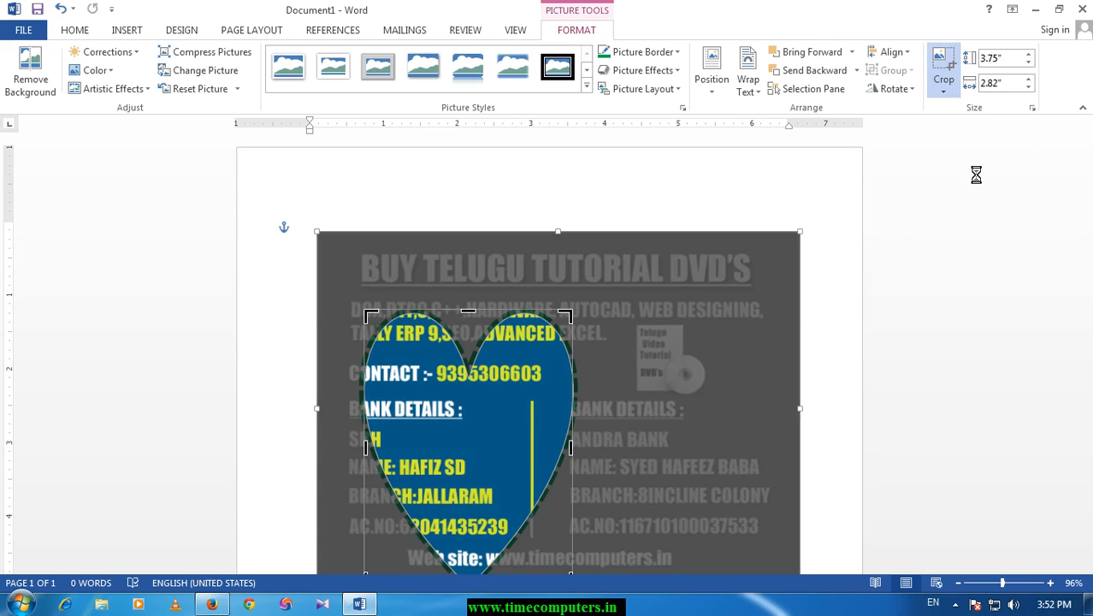
pyautogui.click(949, 101)
pyautogui.click(970, 185)
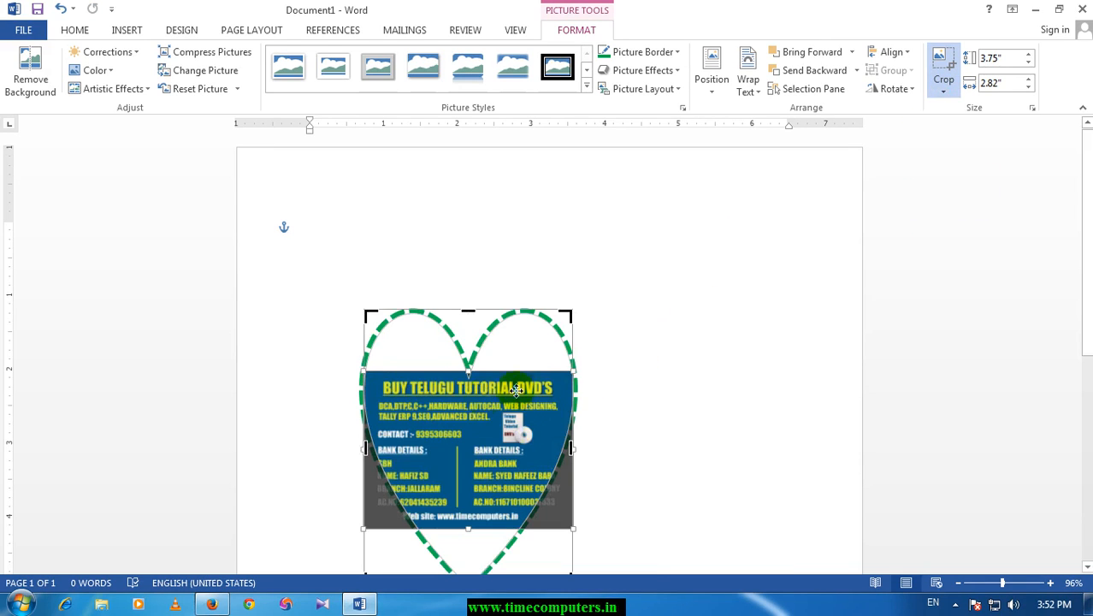
pyautogui.click(717, 388)
# - Increase the heart picture's height to 4.9", adjust its width, and deselect it
pyautogui.click(1029, 56)
pyautogui.click(1029, 56)
pyautogui.click(1029, 56)
pyautogui.click(1029, 56)
pyautogui.click(1029, 56)
pyautogui.click(1029, 55)
pyautogui.click(1028, 55)
pyautogui.click(1028, 55)
pyautogui.click(1029, 55)
pyautogui.click(1028, 80)
pyautogui.click(1027, 81)
pyautogui.click(1028, 82)
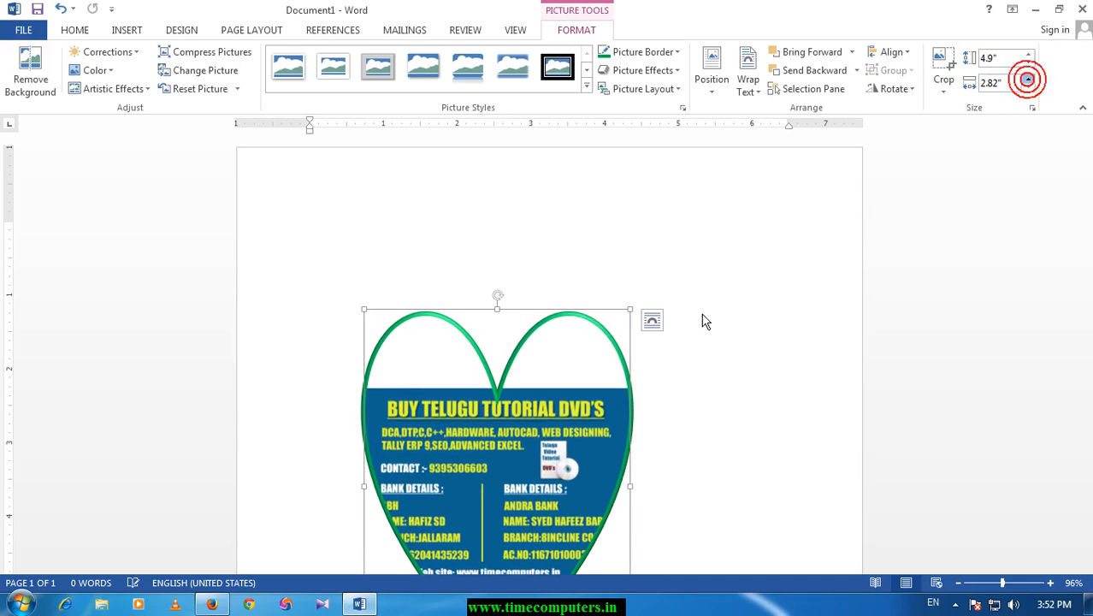
pyautogui.click(780, 238)
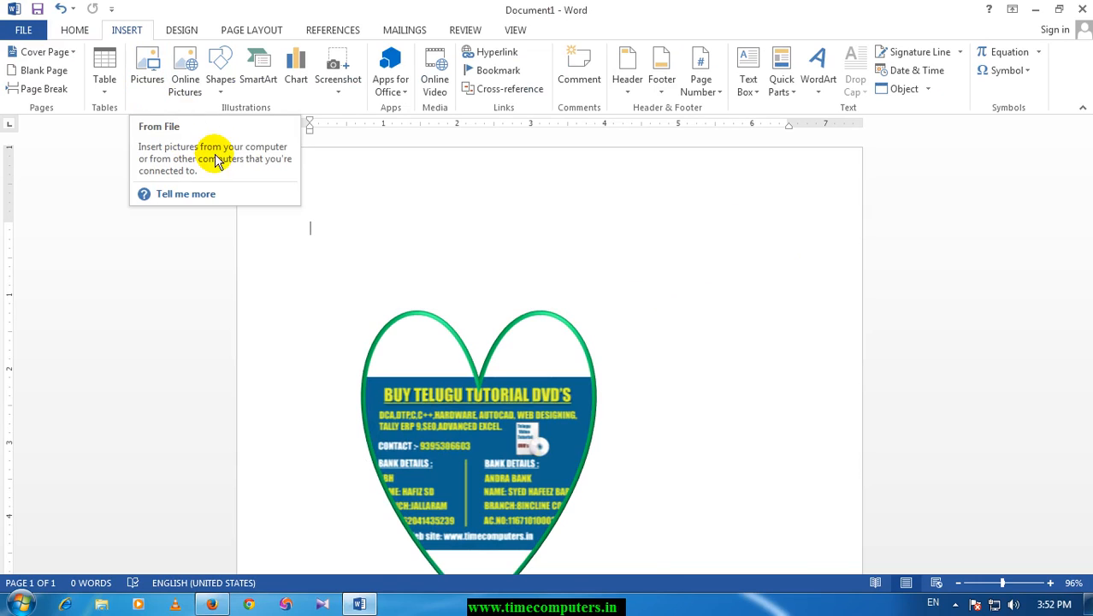
# - Try to search Bing Image Search for "mobile" pictures with only secure content, and close the search
pyautogui.click(185, 85)
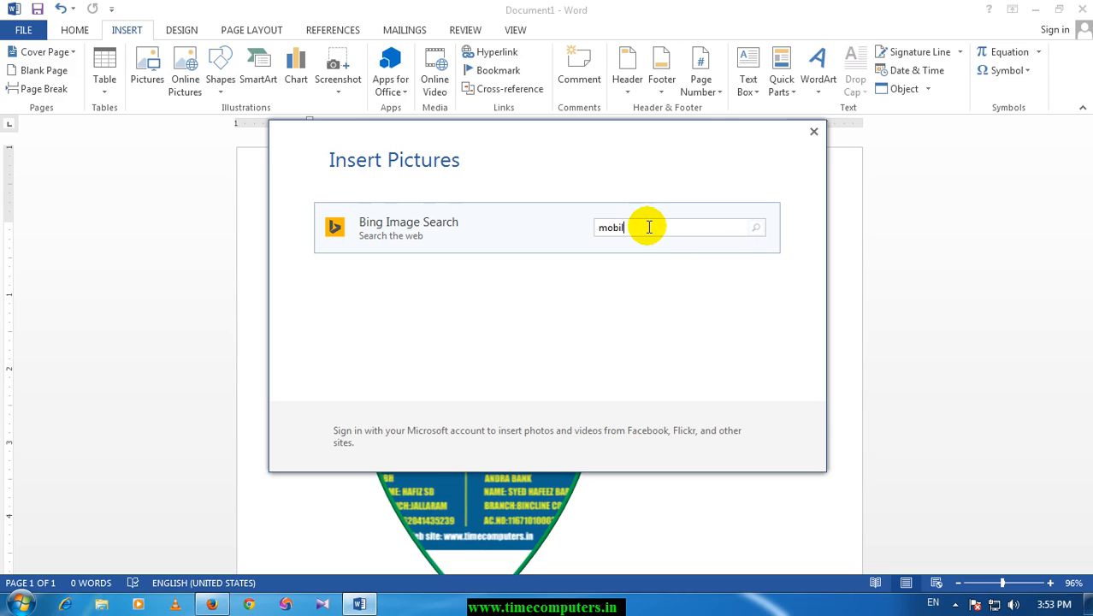
pyautogui.write('e')
pyautogui.press('Return')
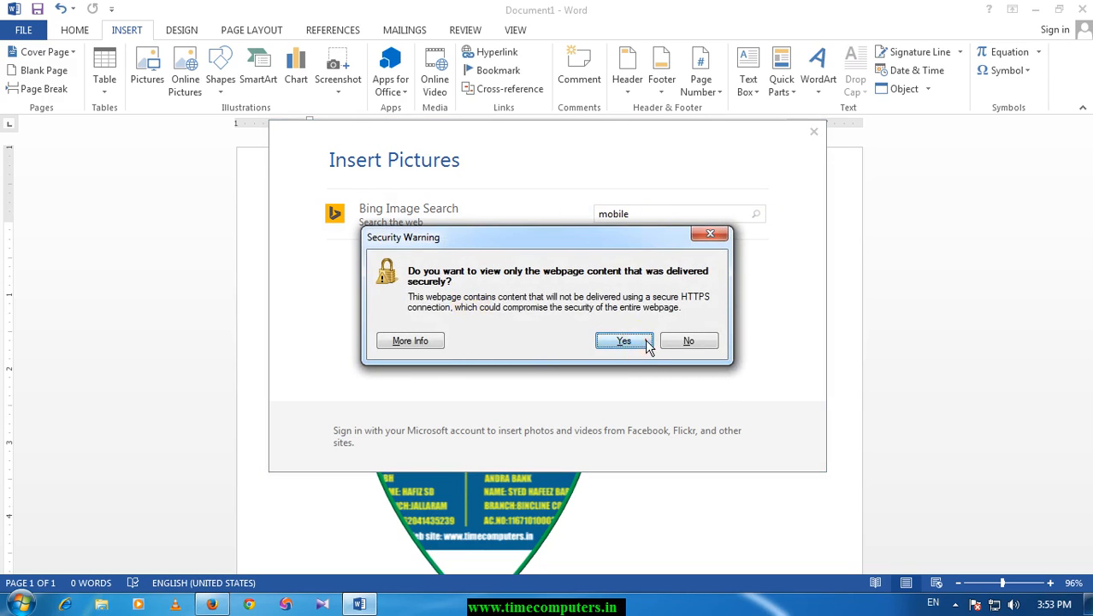
pyautogui.click(624, 341)
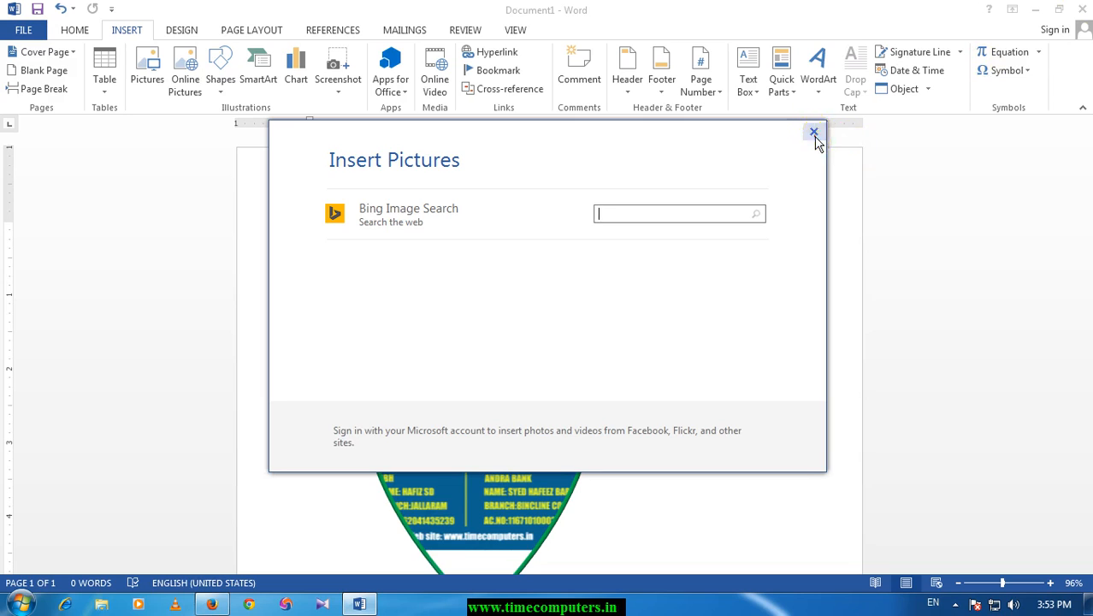
pyautogui.click(813, 134)
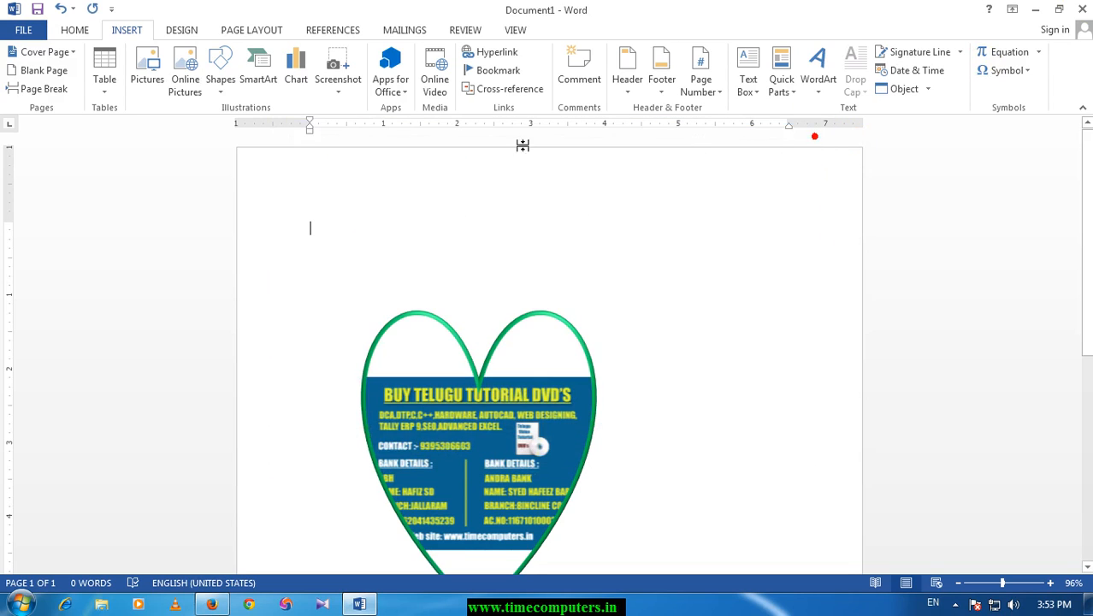
# - Draw a chord shape about 2.32" wide and 1.87" high to the upper right of the heart picture
pyautogui.click(222, 77)
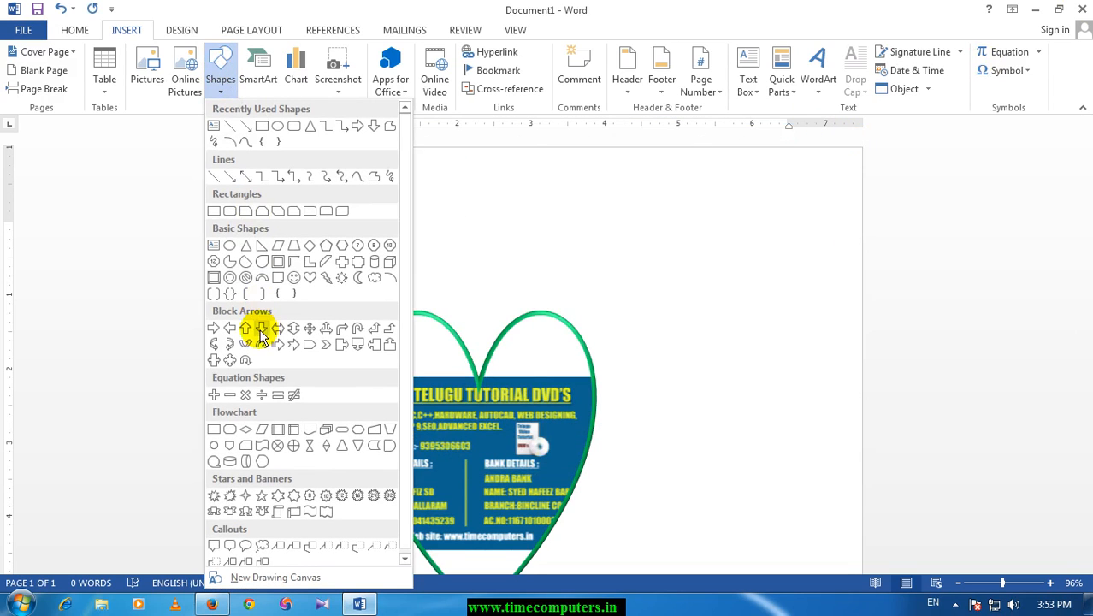
pyautogui.click(245, 262)
pyautogui.moveTo(830, 215); pyautogui.dragTo(659, 352)
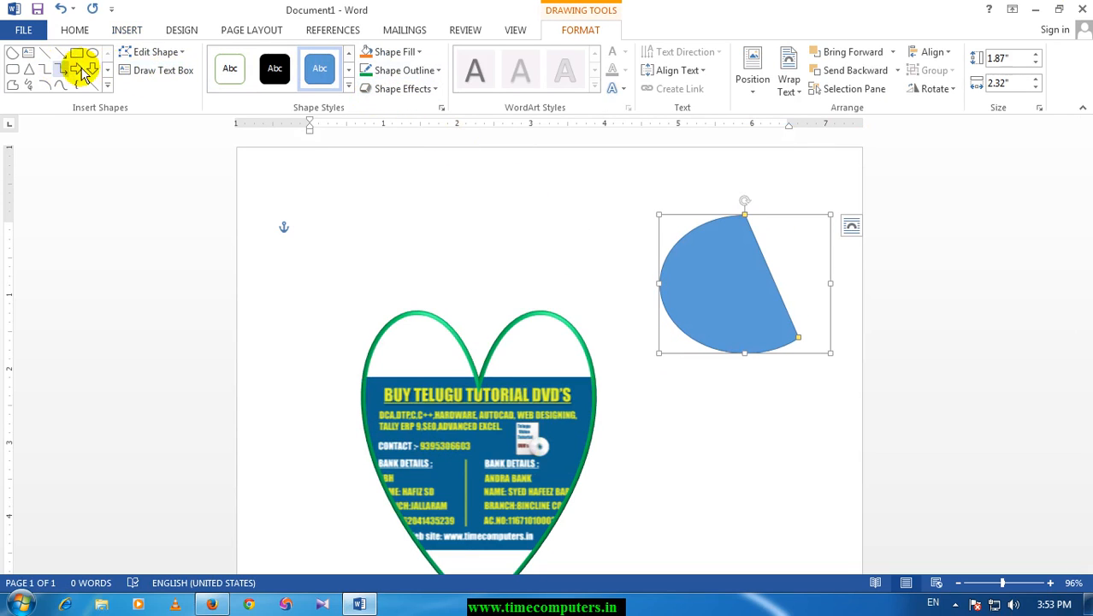
# - Try a dark blue fill on the chord shape, and replace it with a picture fill from a file
pyautogui.click(407, 51)
pyautogui.click(416, 142)
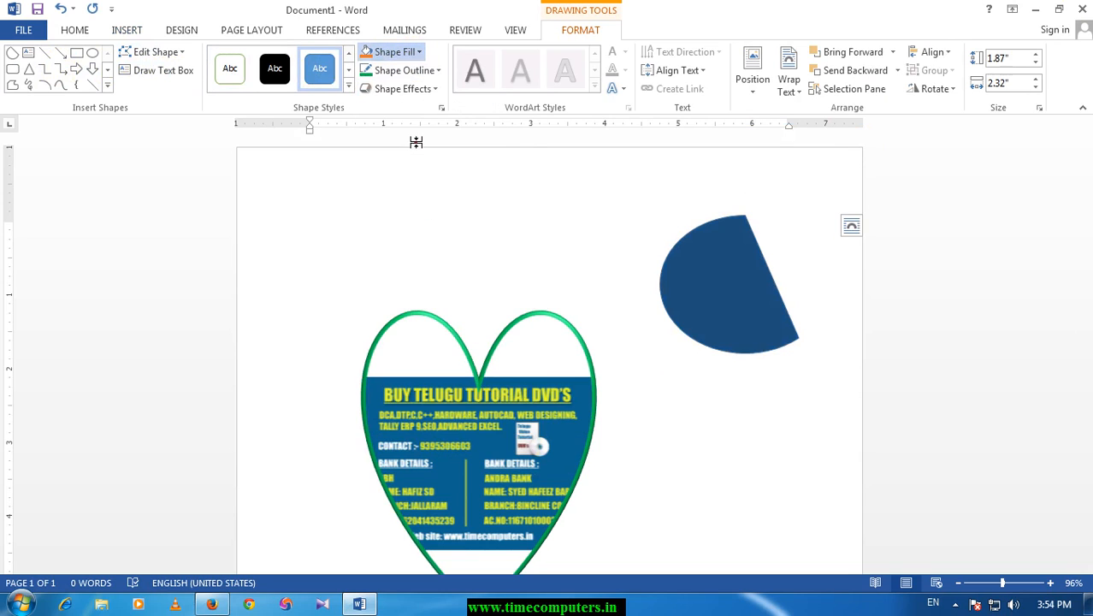
pyautogui.click(409, 49)
pyautogui.click(402, 233)
pyautogui.click(732, 456)
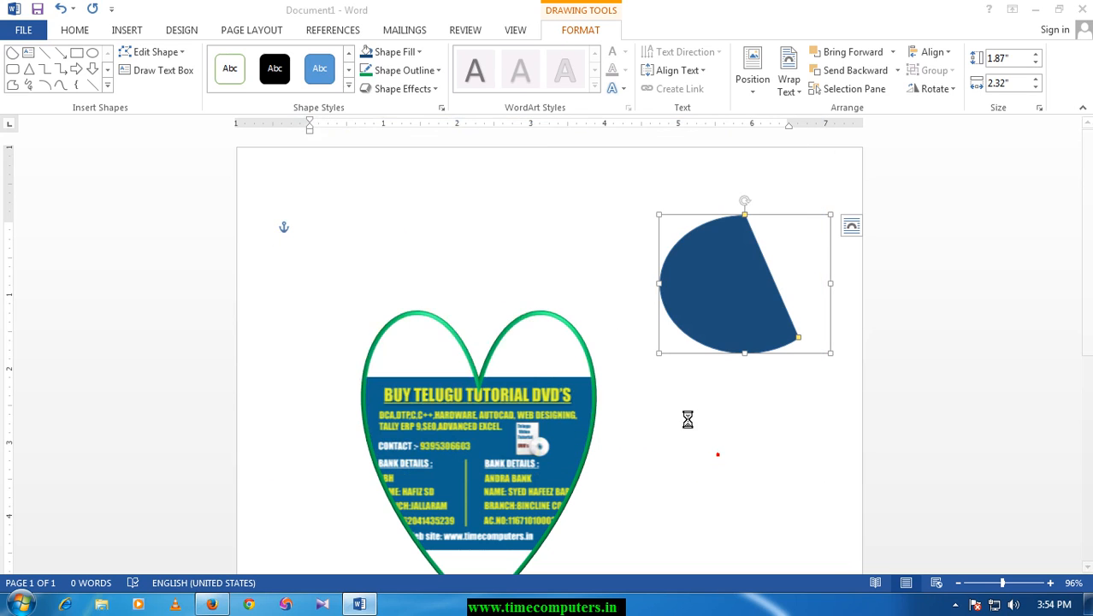
pyautogui.doubleClick(379, 241)
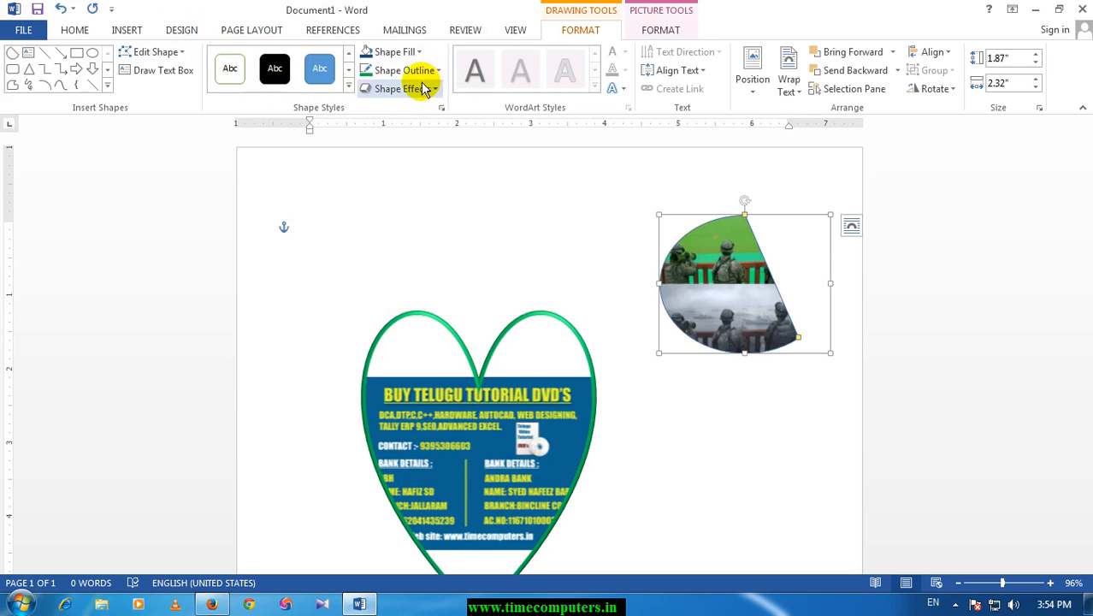
# - Fill the chord shape with a diagonal linear gradient from the dark variations
pyautogui.click(396, 52)
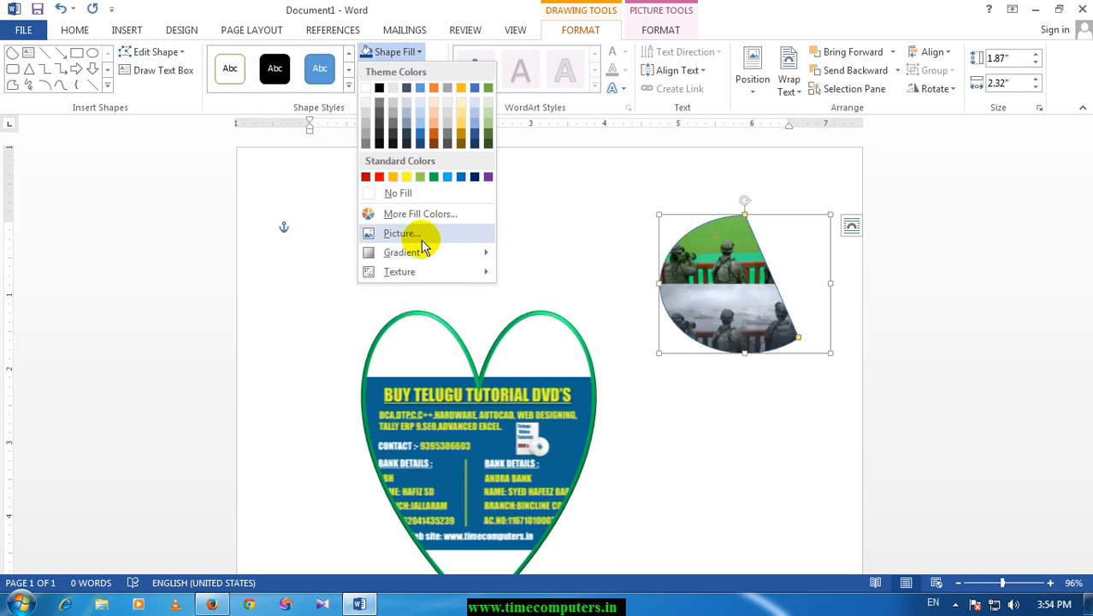
pyautogui.moveTo(422, 252)
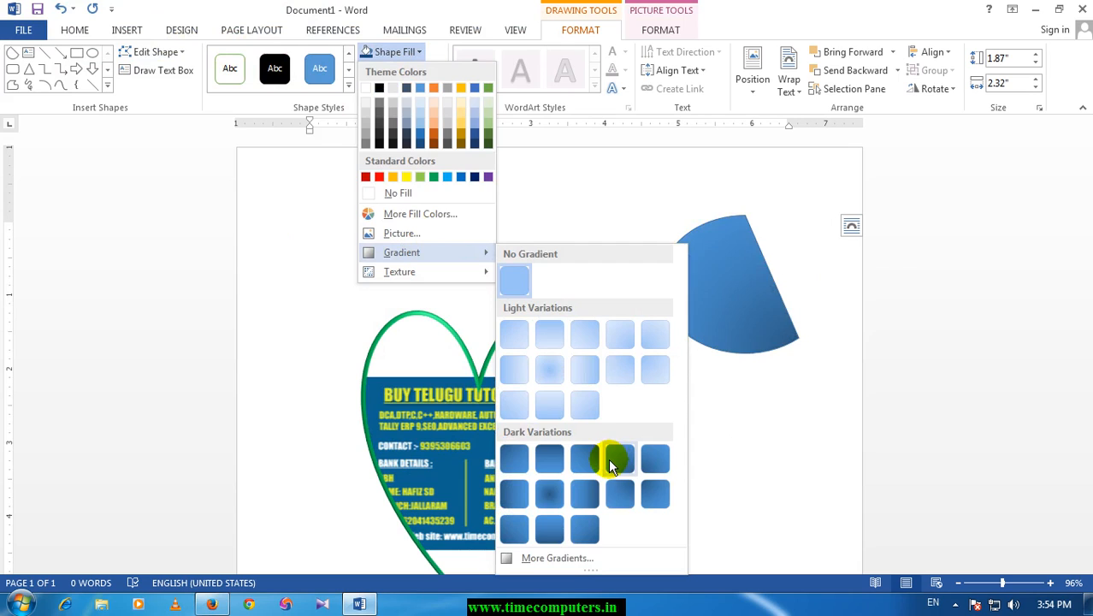
pyautogui.click(608, 458)
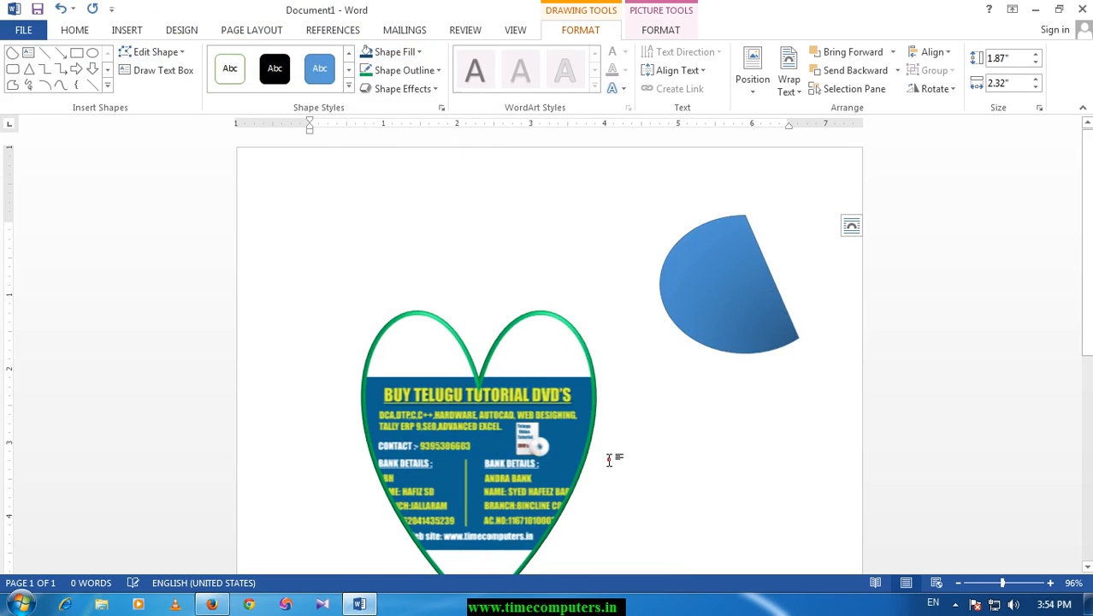
# - Fill the chord shape with a gold preset gradient of linear type at a 270° angle
pyautogui.click(389, 71)
pyautogui.click(403, 51)
pyautogui.click(403, 52)
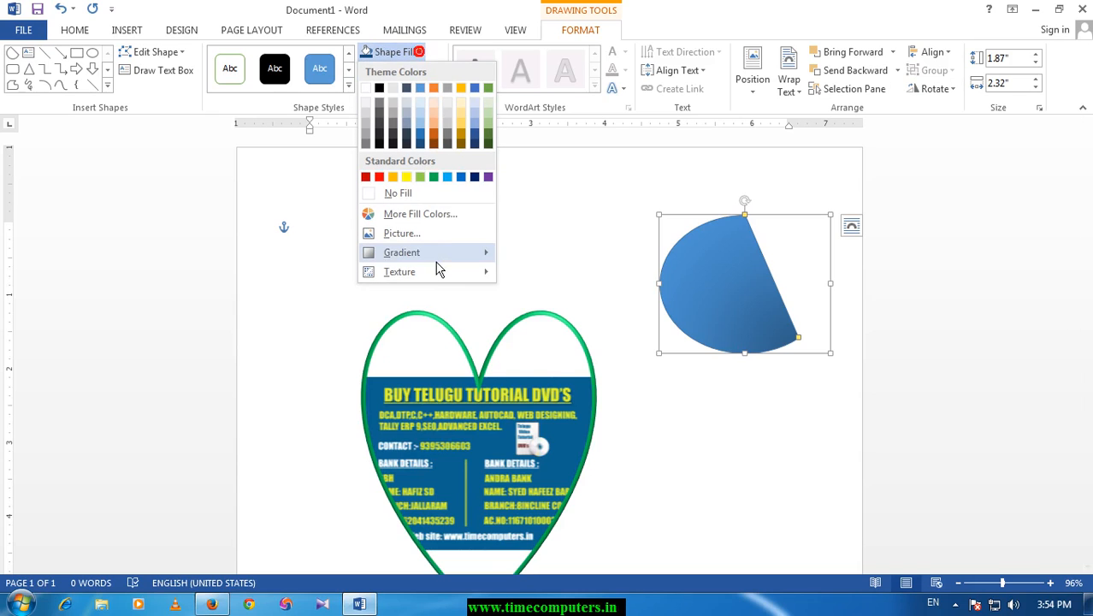
pyautogui.moveTo(440, 252)
pyautogui.click(554, 434)
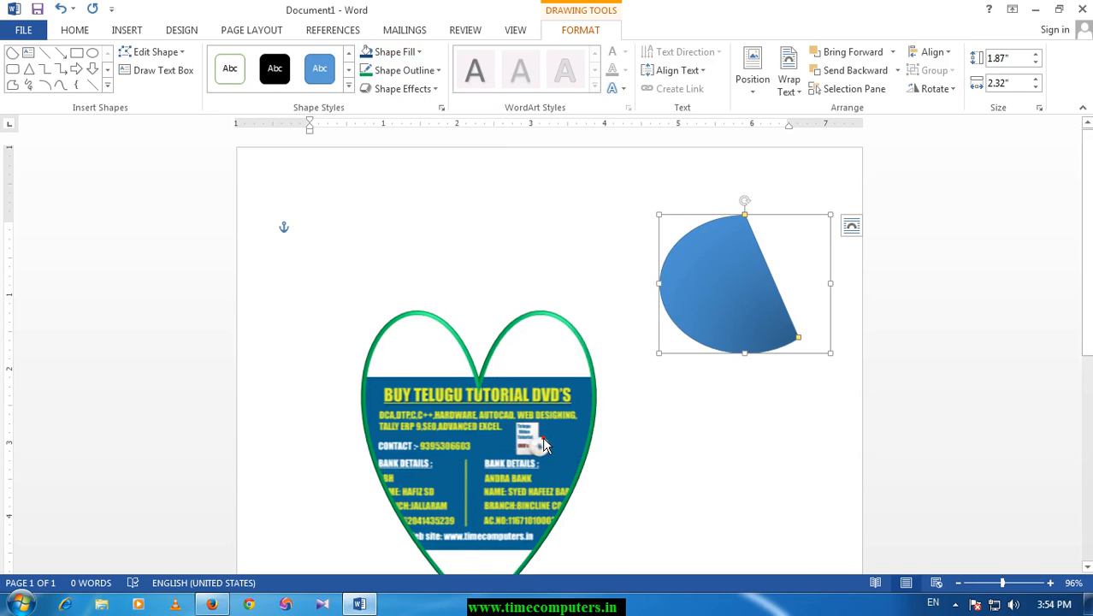
pyautogui.click(1052, 323)
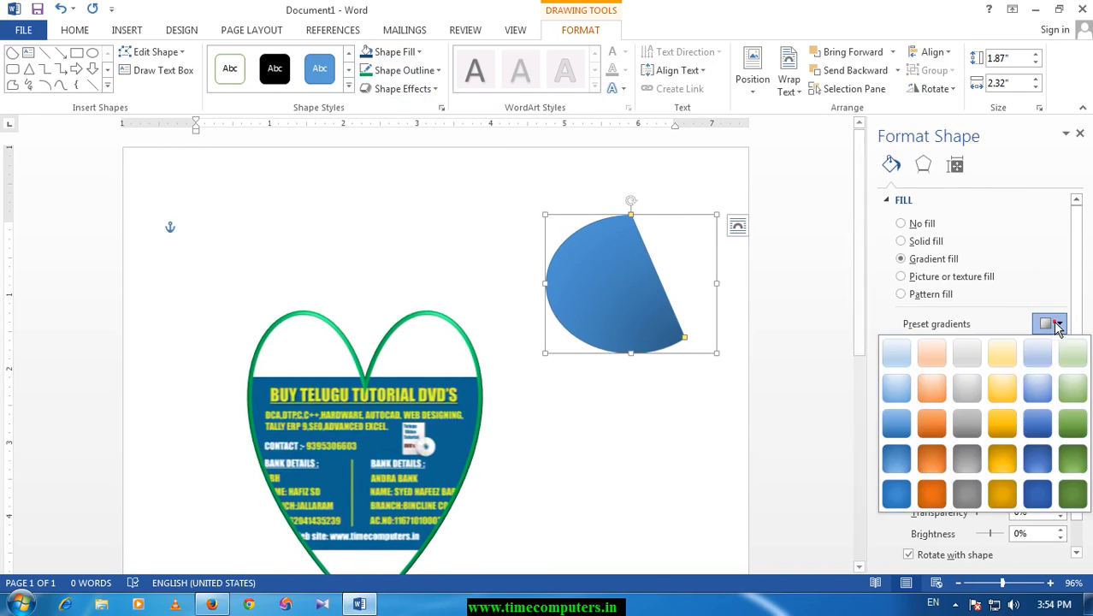
pyautogui.click(992, 436)
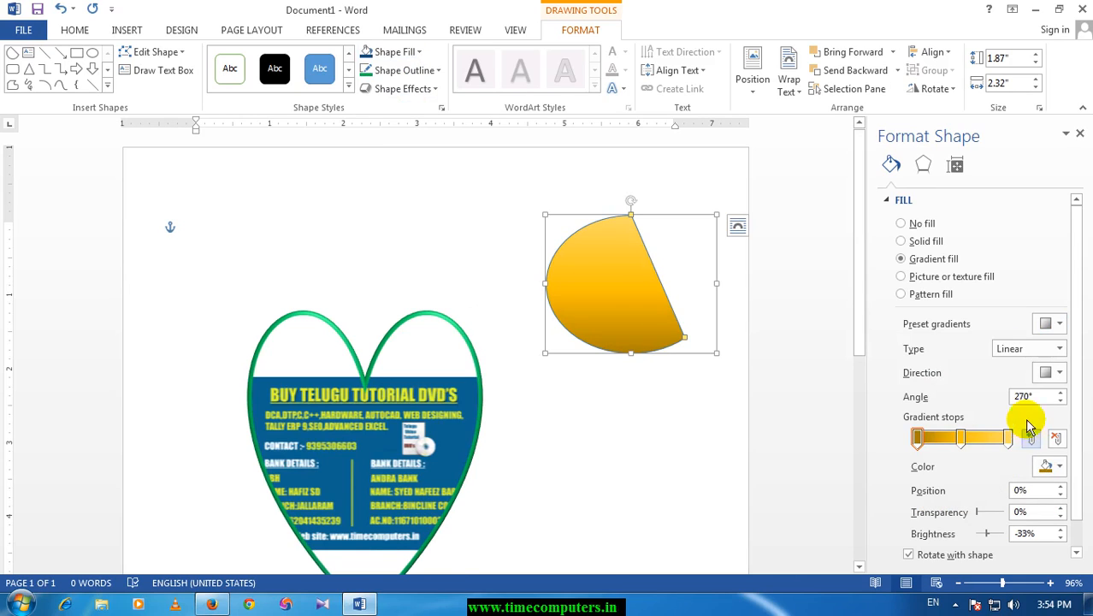
# - Recolor the first gradient stop of the chord shape red and move the middle stop to a position of 72%
pyautogui.click(1060, 467)
pyautogui.click(975, 431)
pyautogui.moveTo(963, 439); pyautogui.dragTo(984, 442)
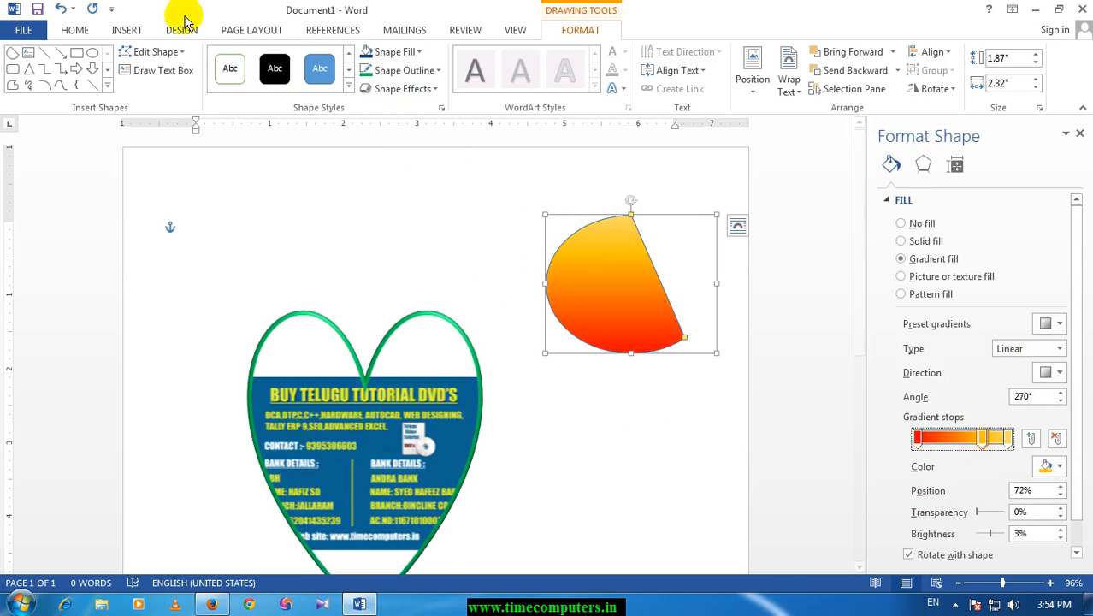
# - Give the chord shape a green outline with a heavier weight and a dashed line style
pyautogui.click(436, 71)
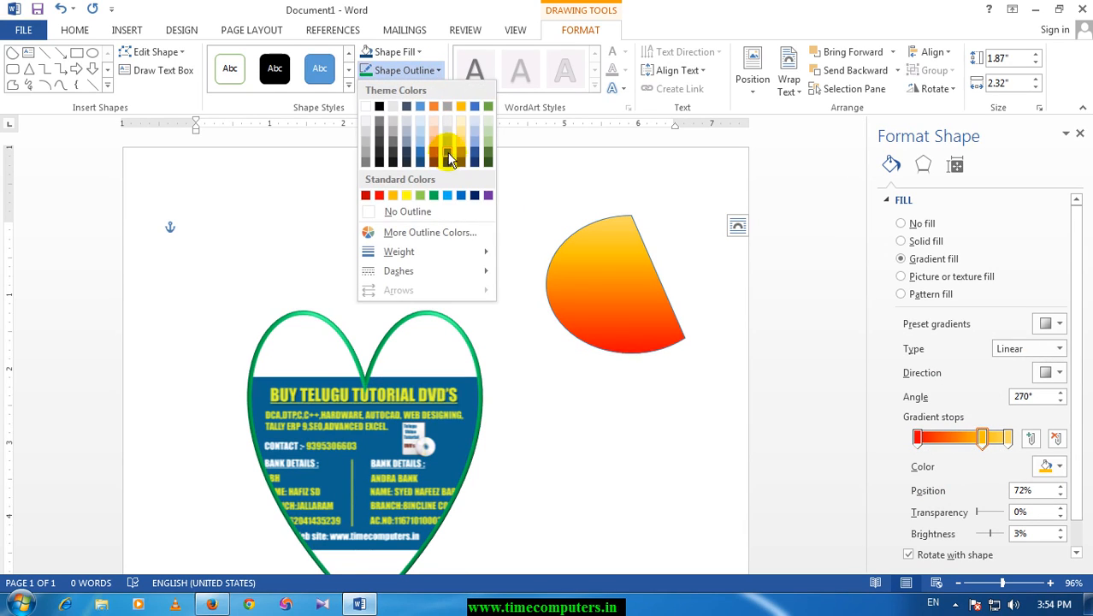
pyautogui.click(434, 195)
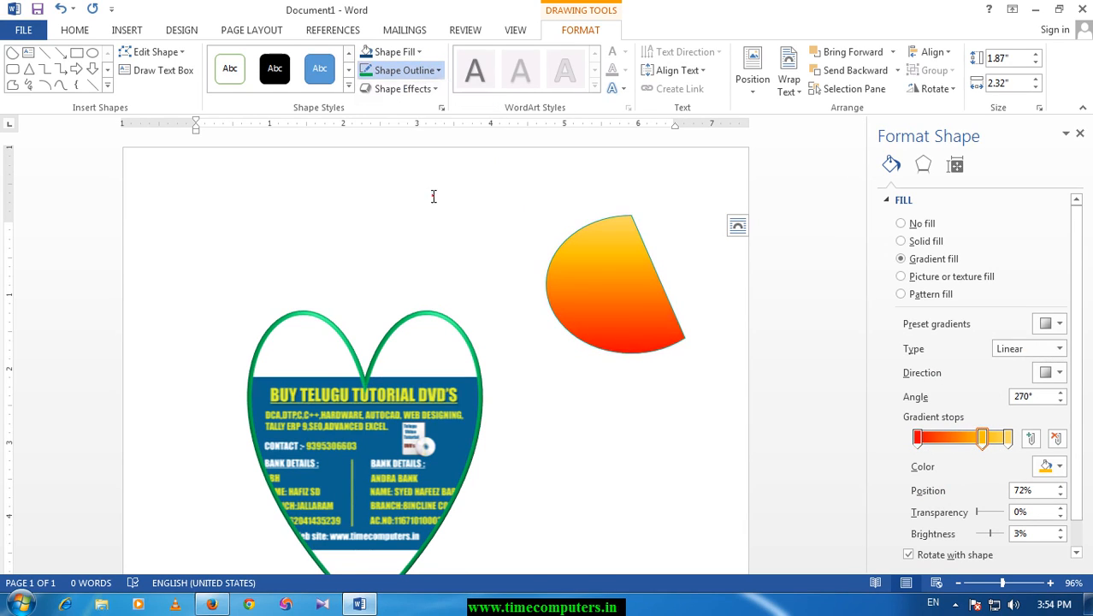
pyautogui.click(406, 70)
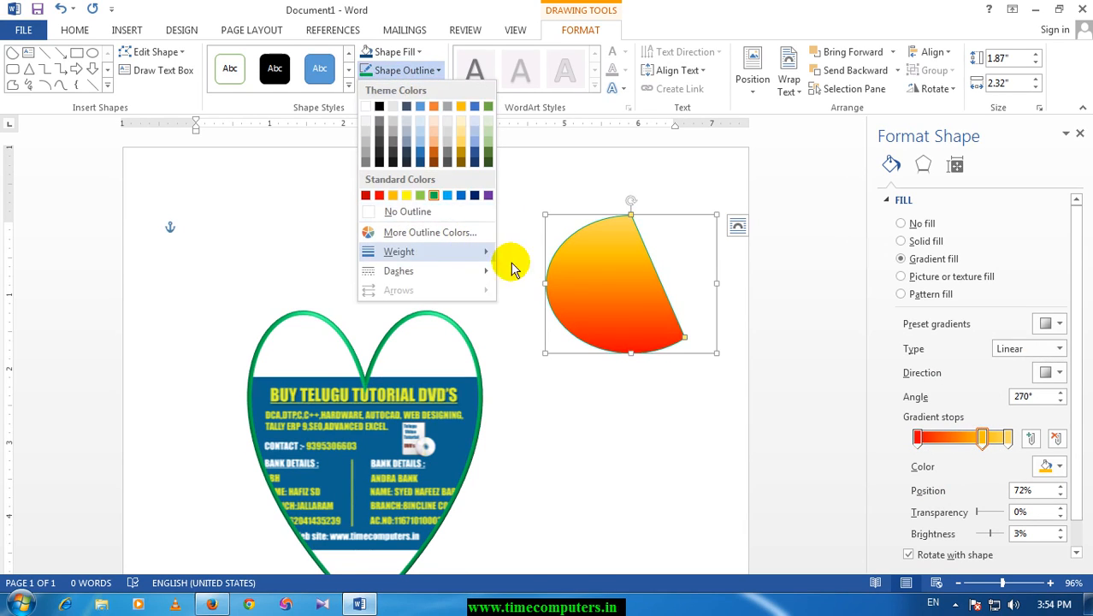
pyautogui.moveTo(507, 256)
pyautogui.click(561, 338)
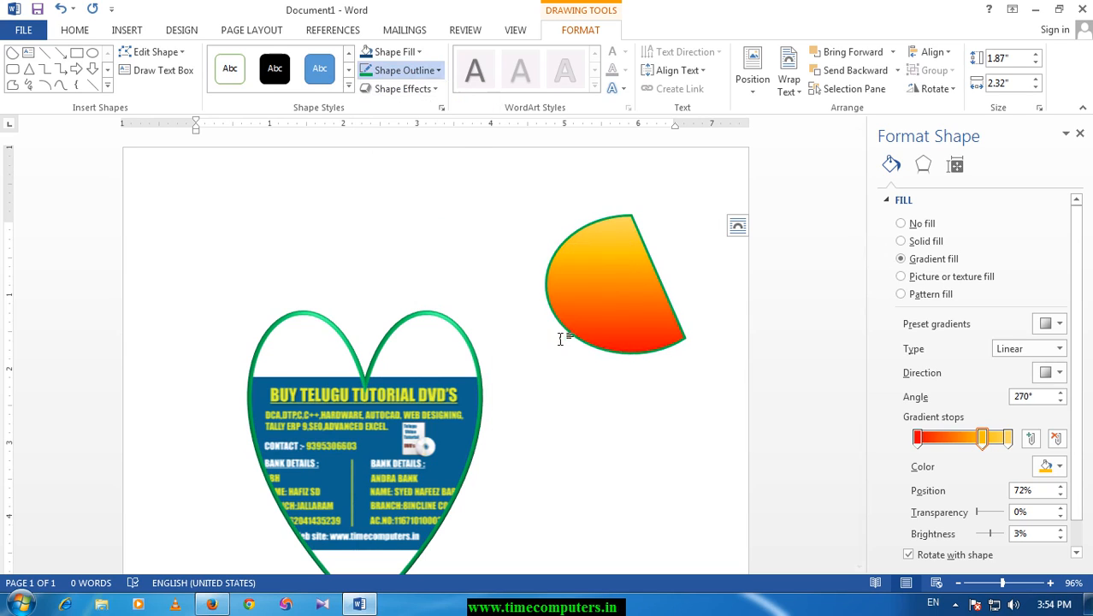
pyautogui.click(414, 70)
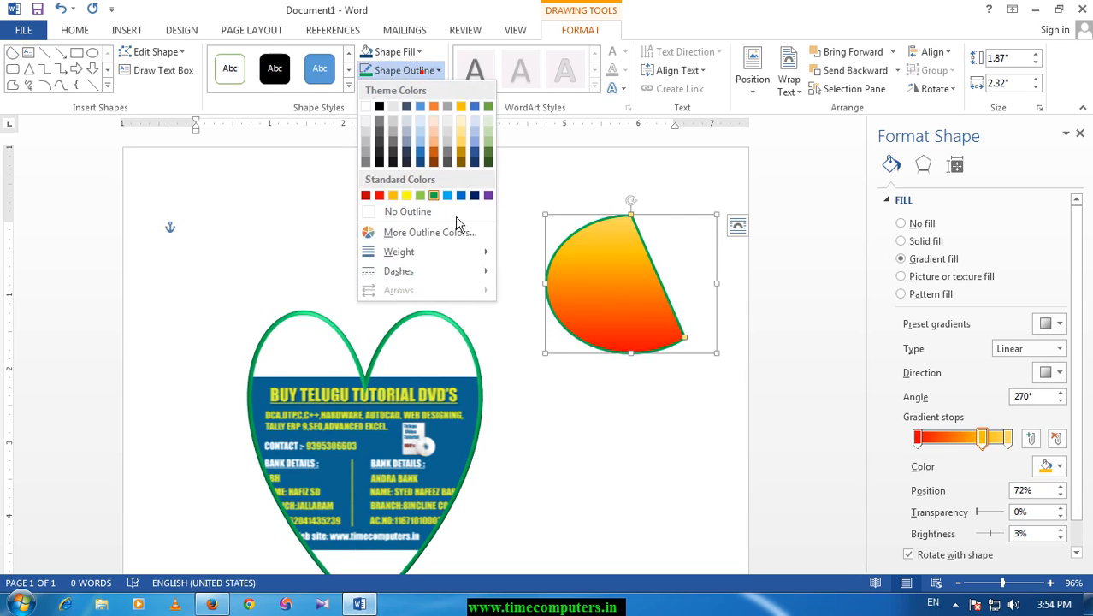
pyautogui.click(471, 271)
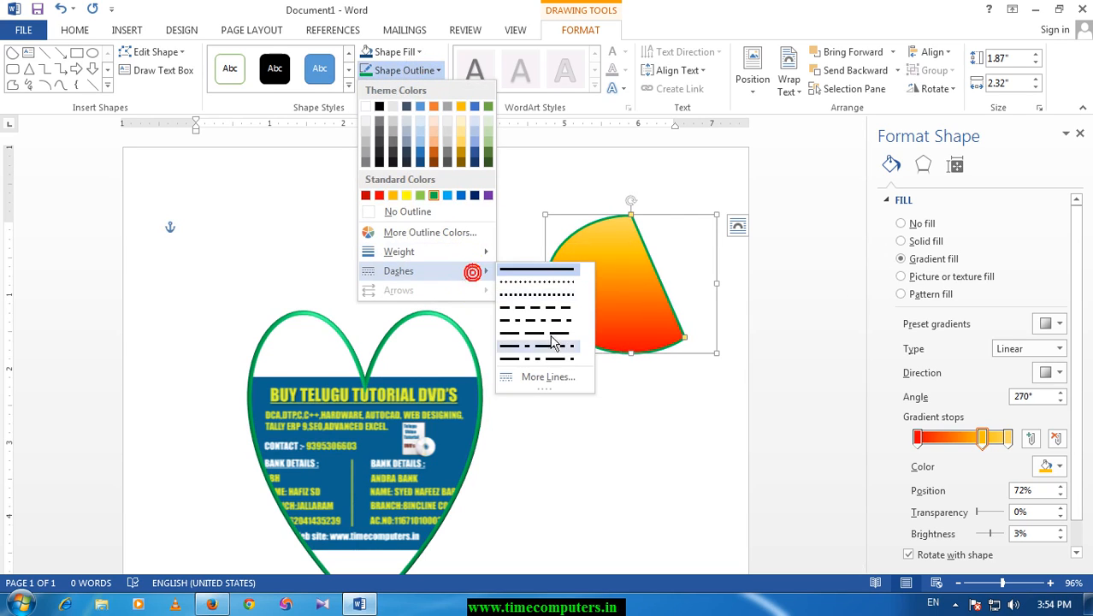
pyautogui.click(548, 319)
# - Apply an orange glow and a preset 3-D rotation to the chord shape
pyautogui.click(419, 89)
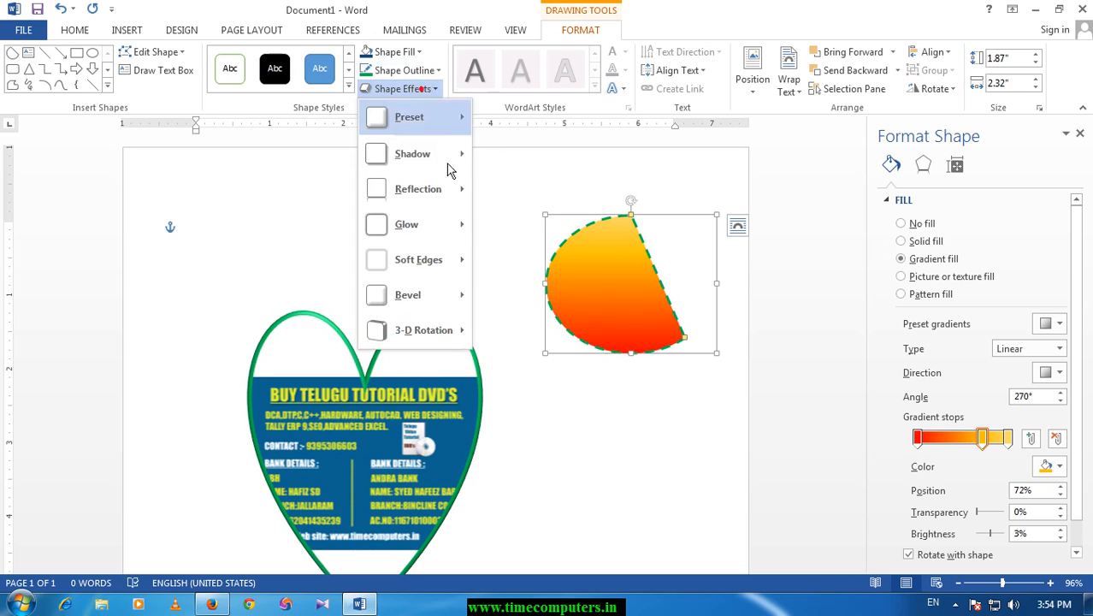
pyautogui.moveTo(455, 218)
pyautogui.click(539, 324)
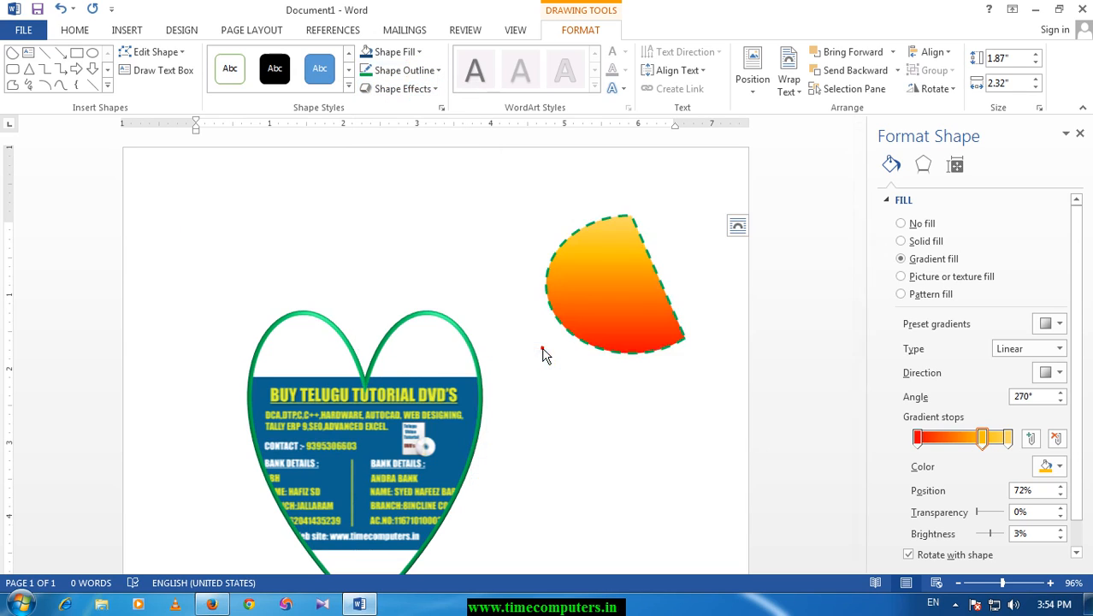
pyautogui.click(400, 89)
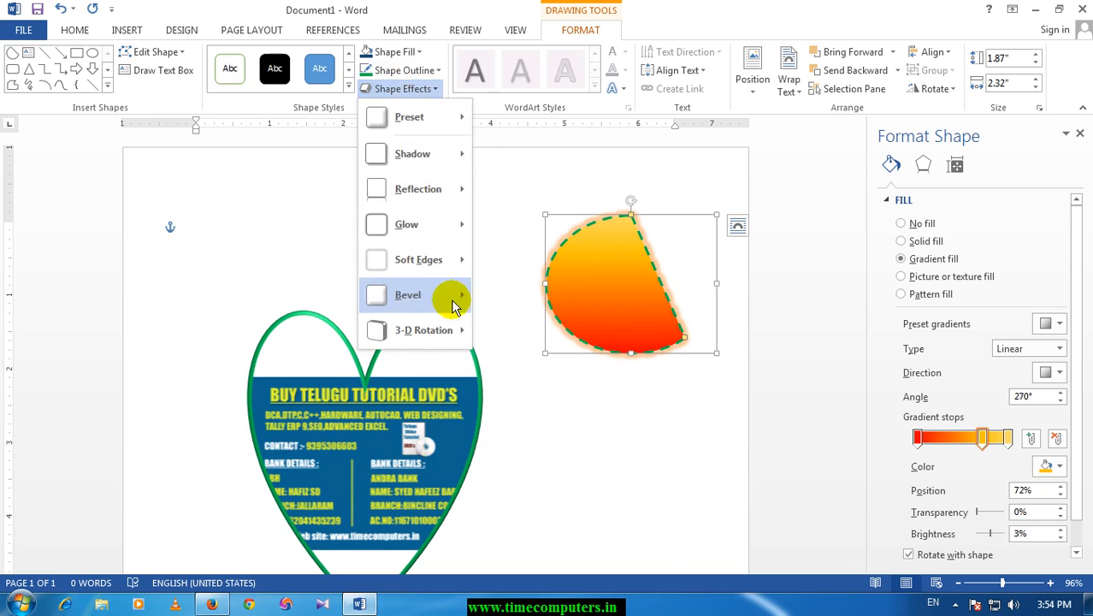
pyautogui.moveTo(453, 330)
pyautogui.click(533, 320)
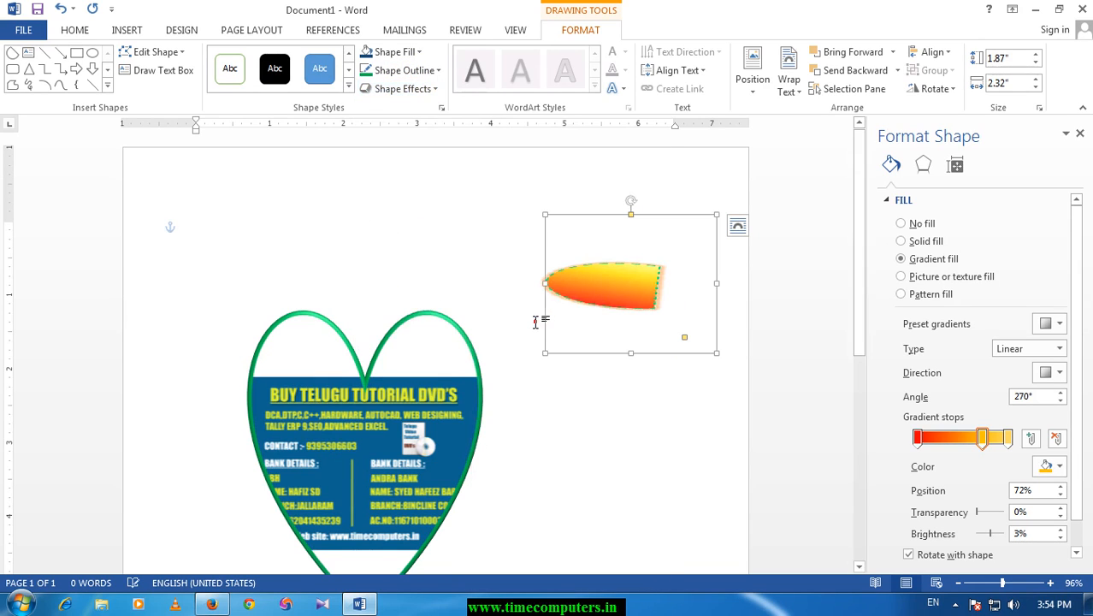
# - Try one preset shadow on the chord shape, and replace it with a different preset shadow
pyautogui.click(402, 89)
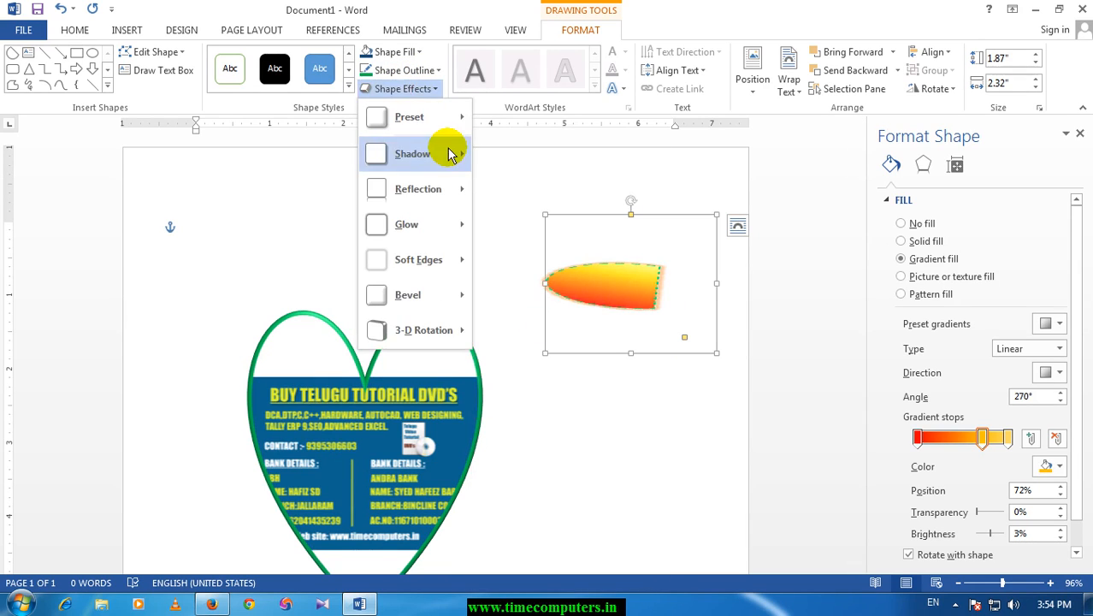
pyautogui.moveTo(451, 154)
pyautogui.click(496, 231)
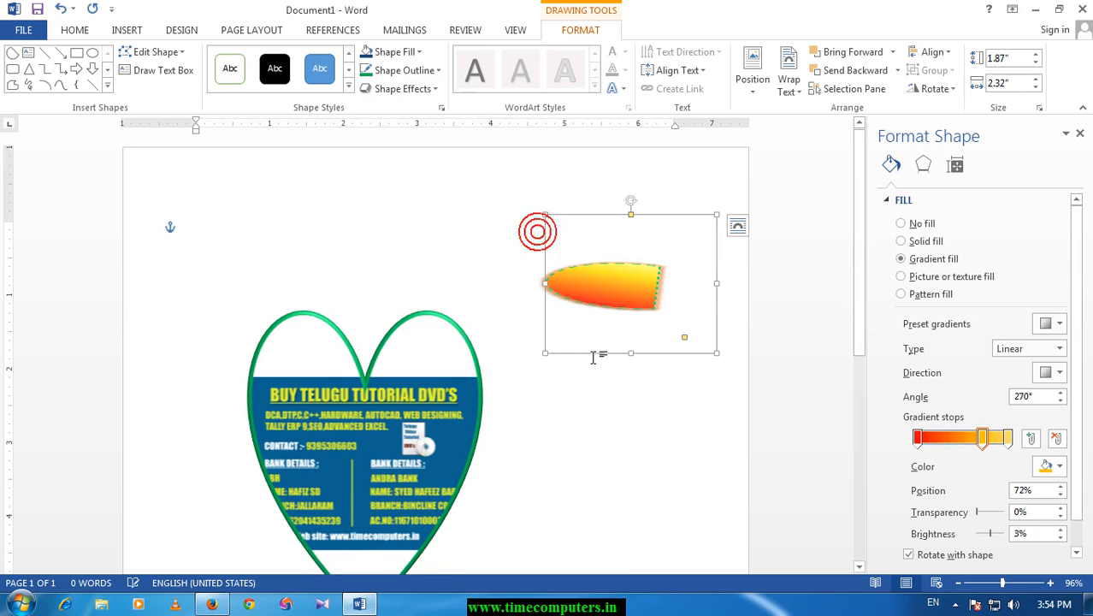
pyautogui.click(402, 90)
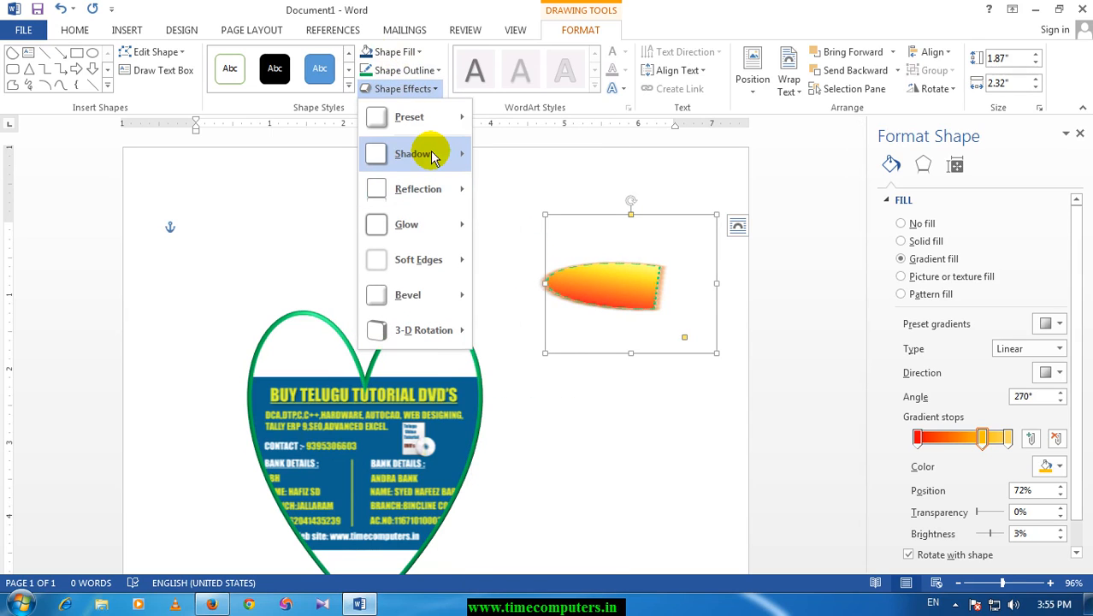
pyautogui.moveTo(445, 162)
pyautogui.click(503, 375)
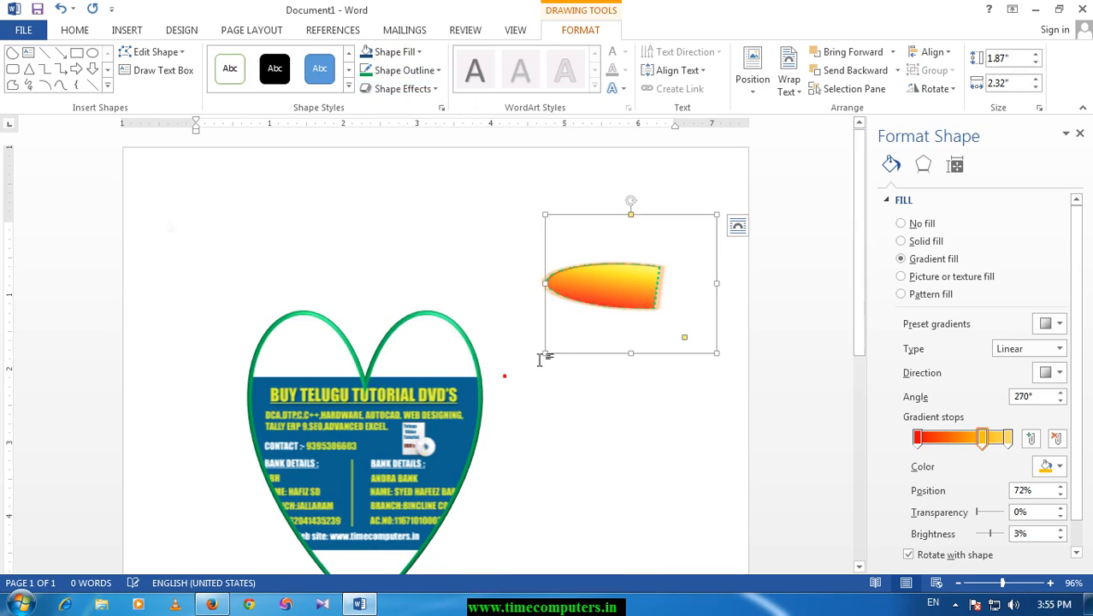